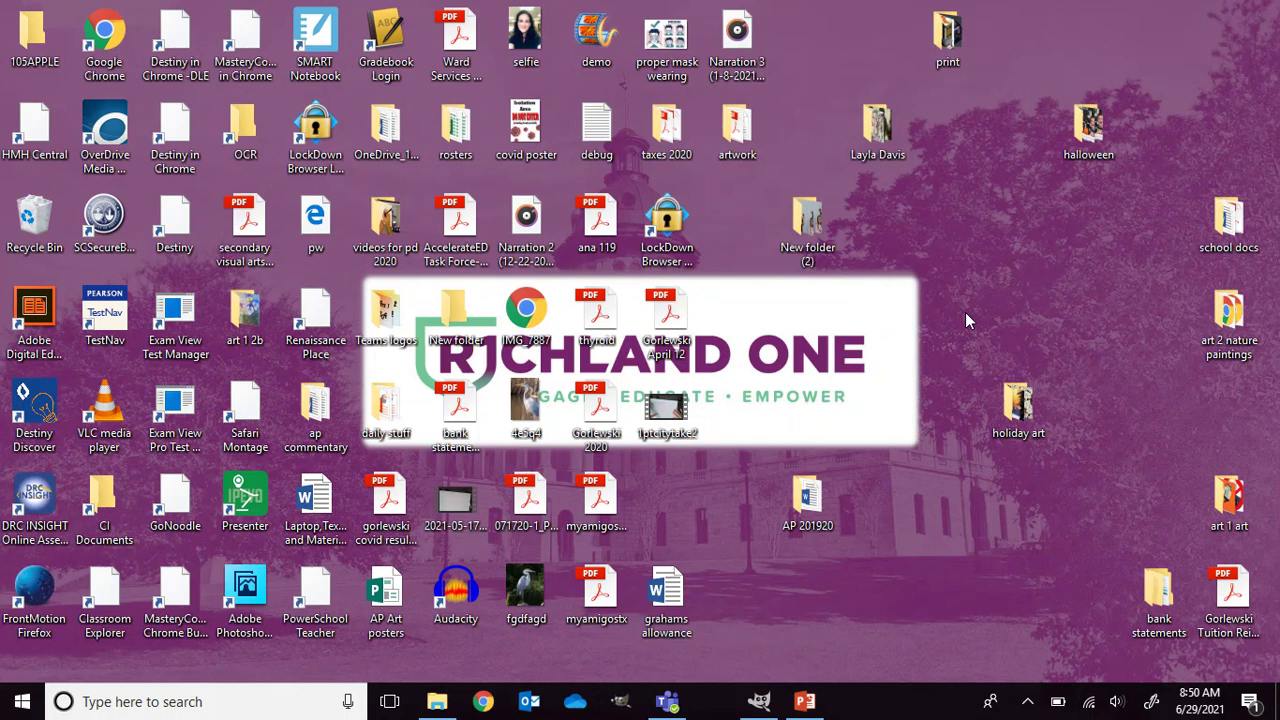
- Find GIMP through Windows search and bring its running window to the front
left_click(203, 702)
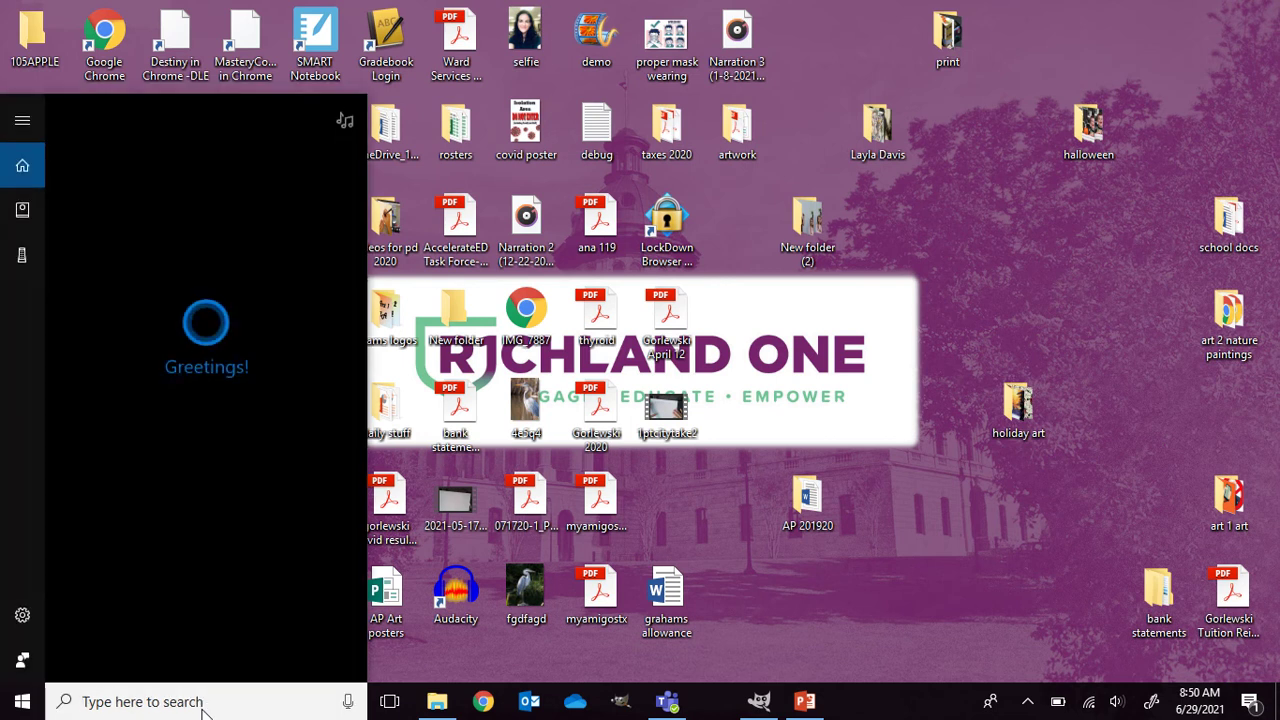
type("gimp")
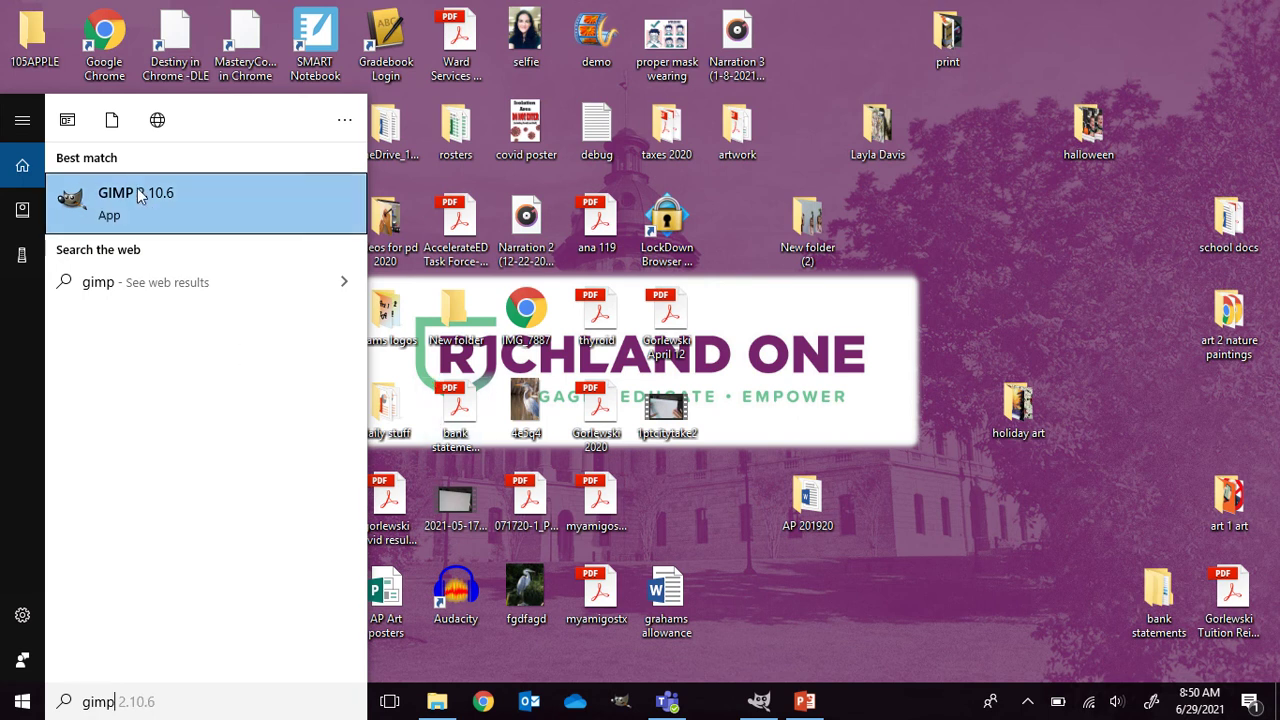
mouse_move(768, 706)
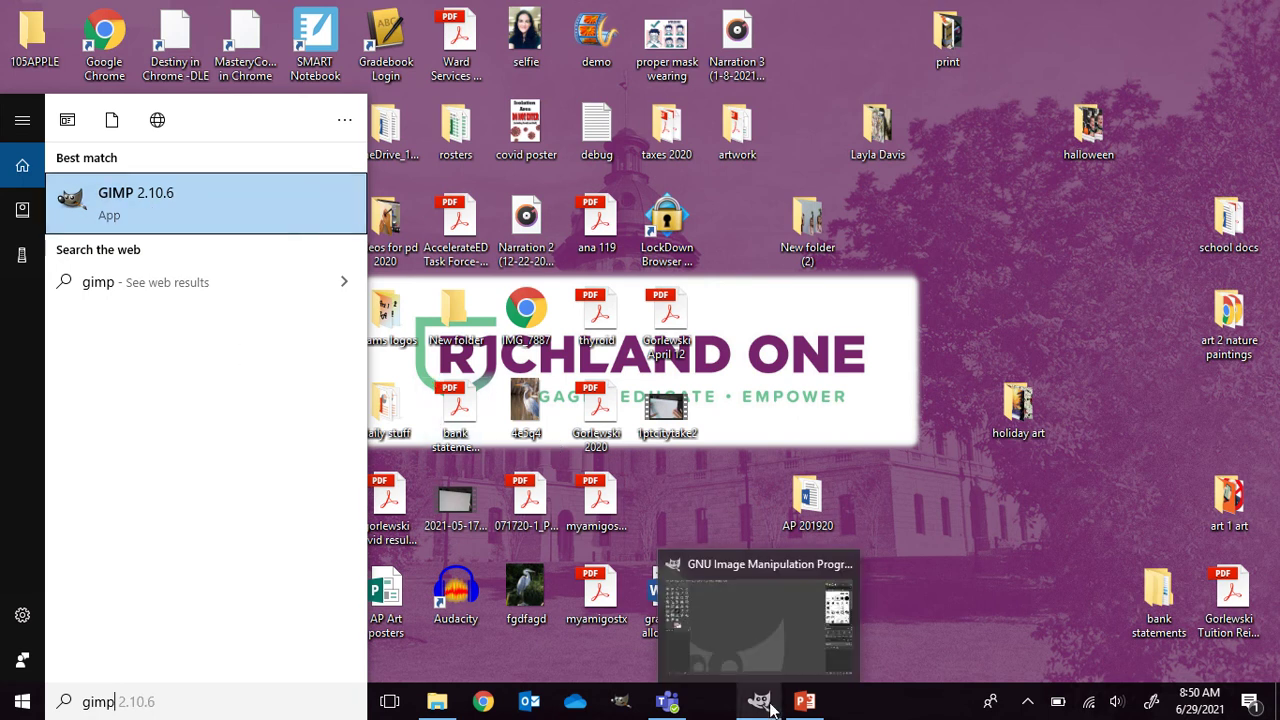
right_click(215, 201)
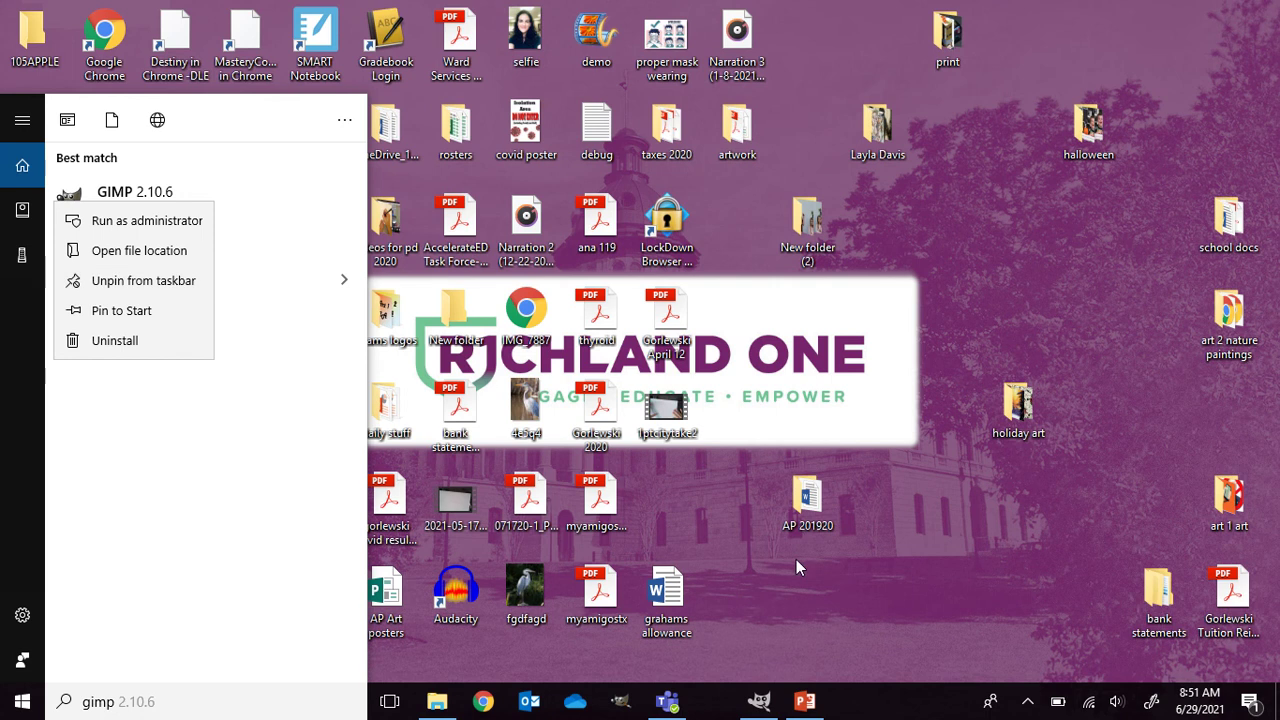
left_click(878, 602)
left_click(766, 695)
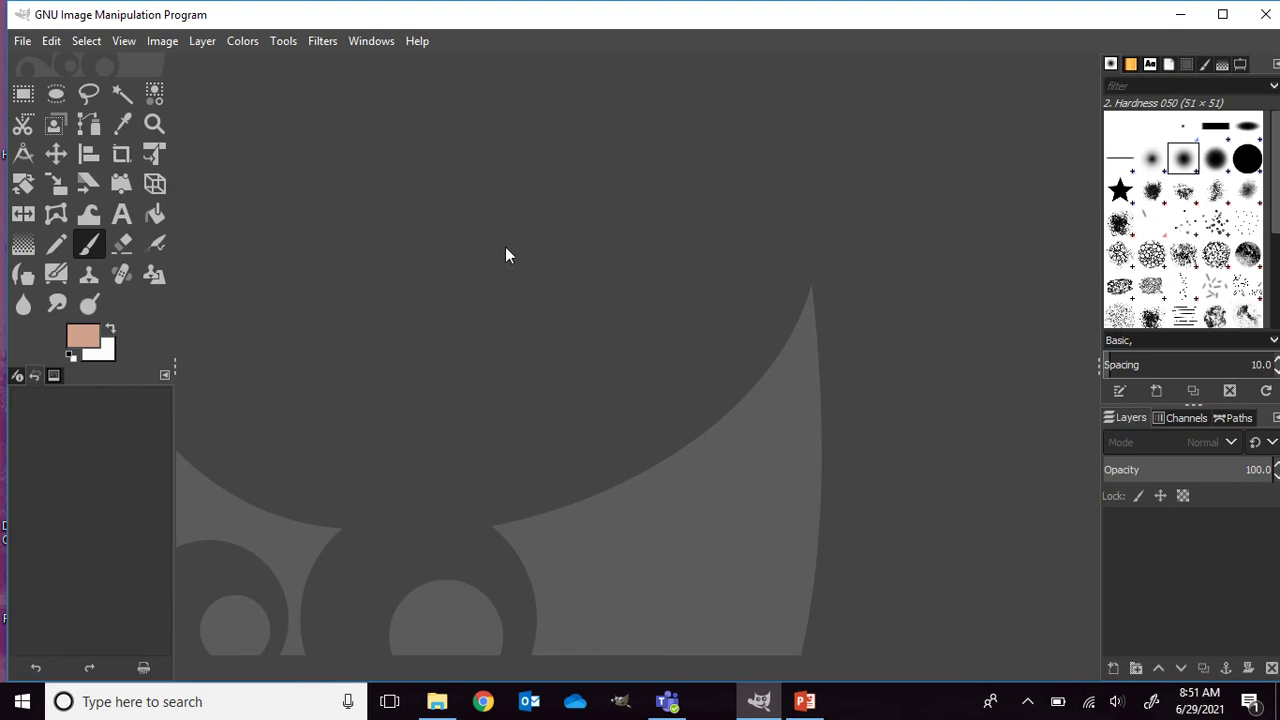
- Open 1.jpg and 2.jpg from Samsung USB (D:) > Acrylic and Tempera Course > week 5
left_click(22, 42)
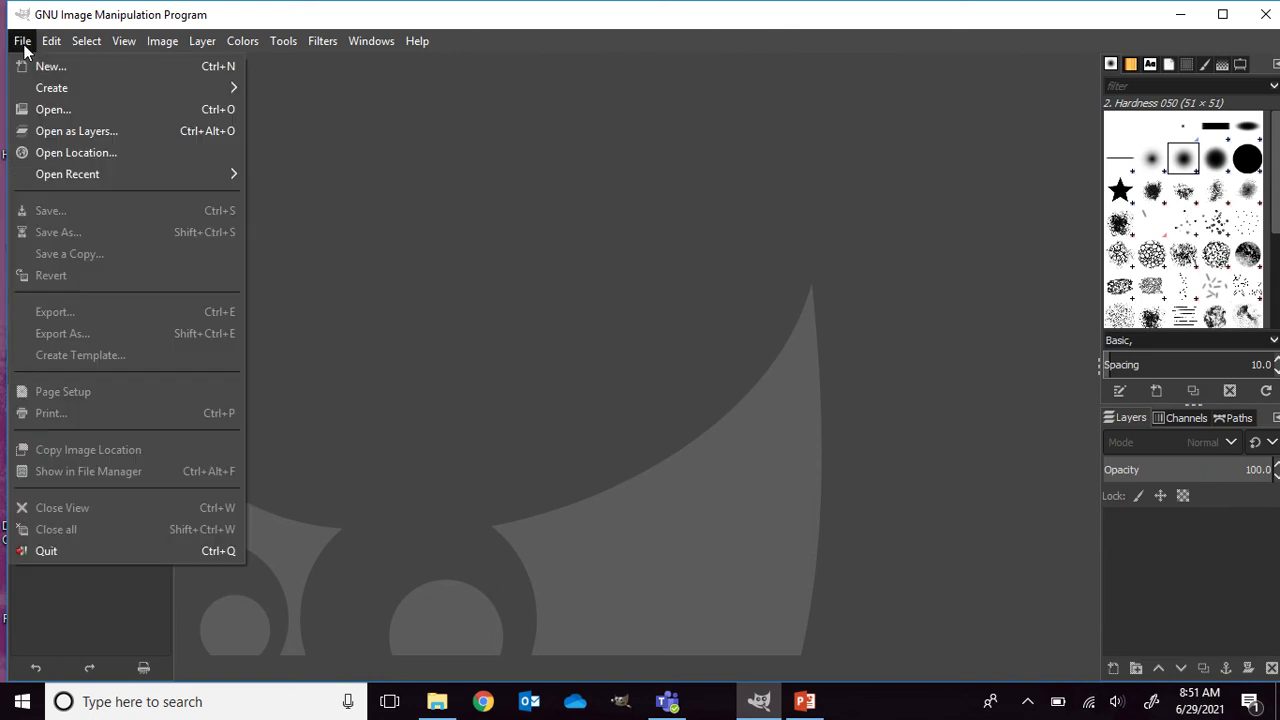
left_click(64, 109)
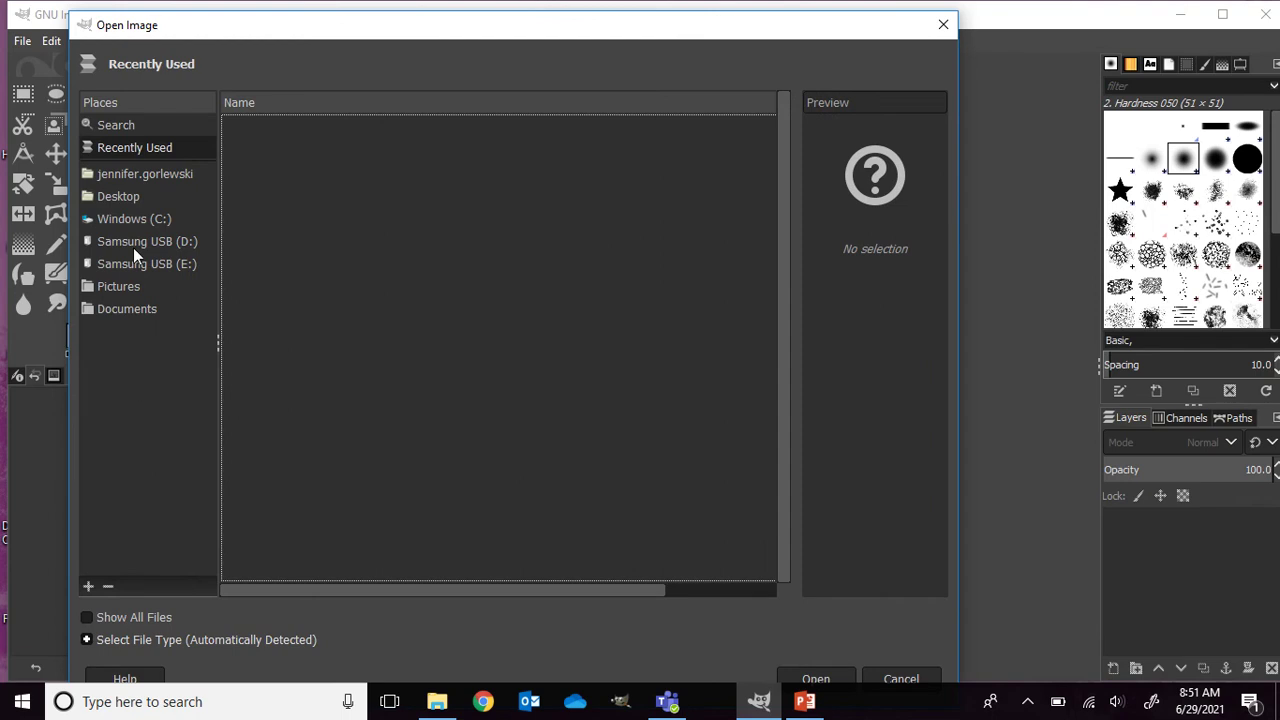
left_click(134, 246)
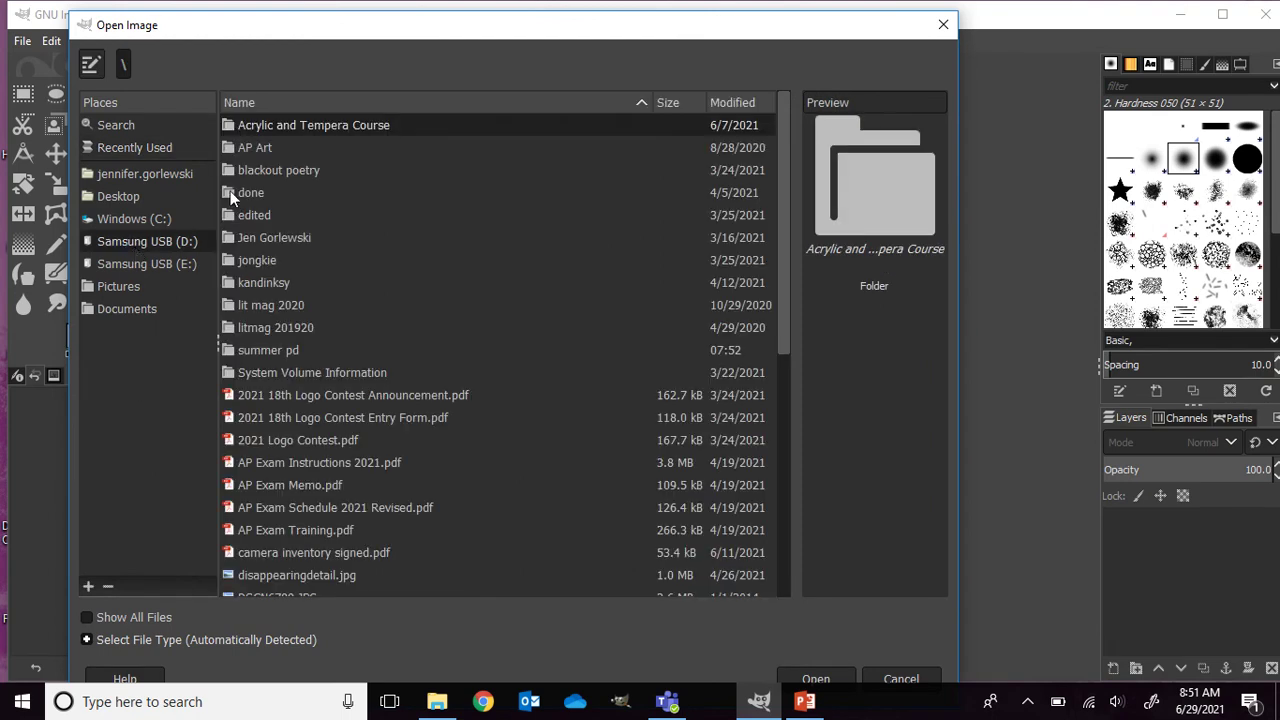
double_click(371, 127)
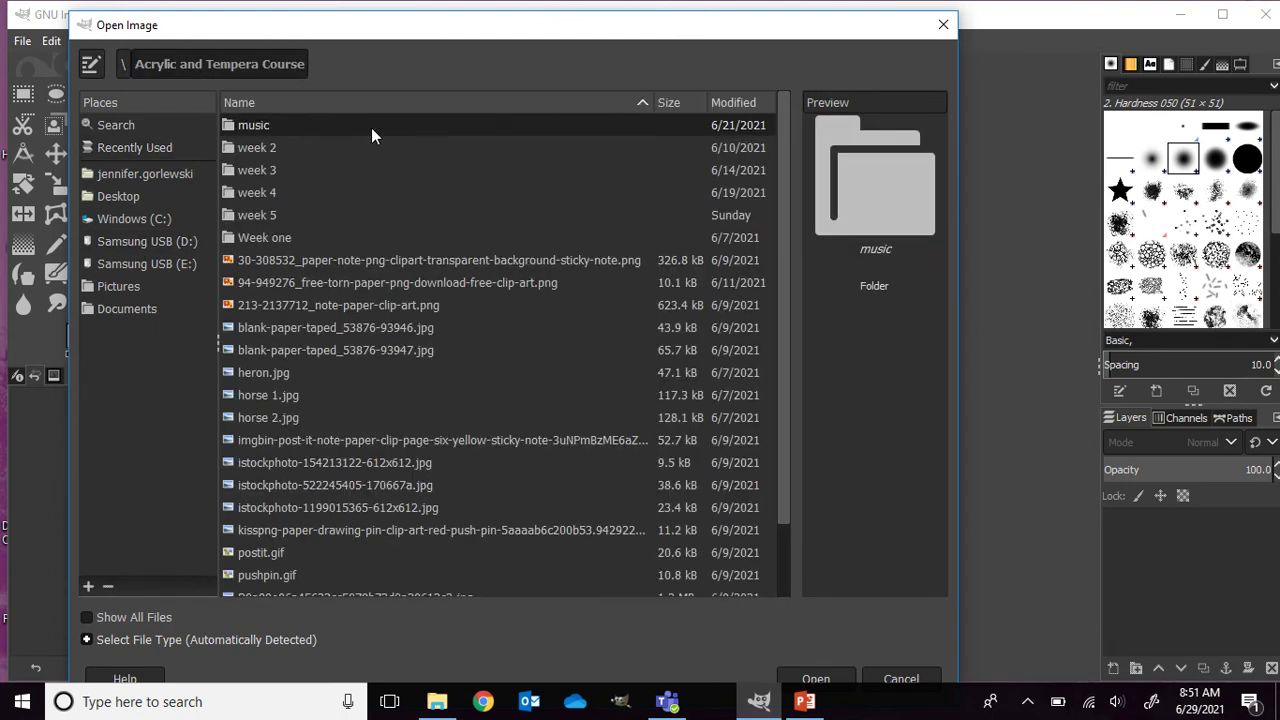
double_click(263, 217)
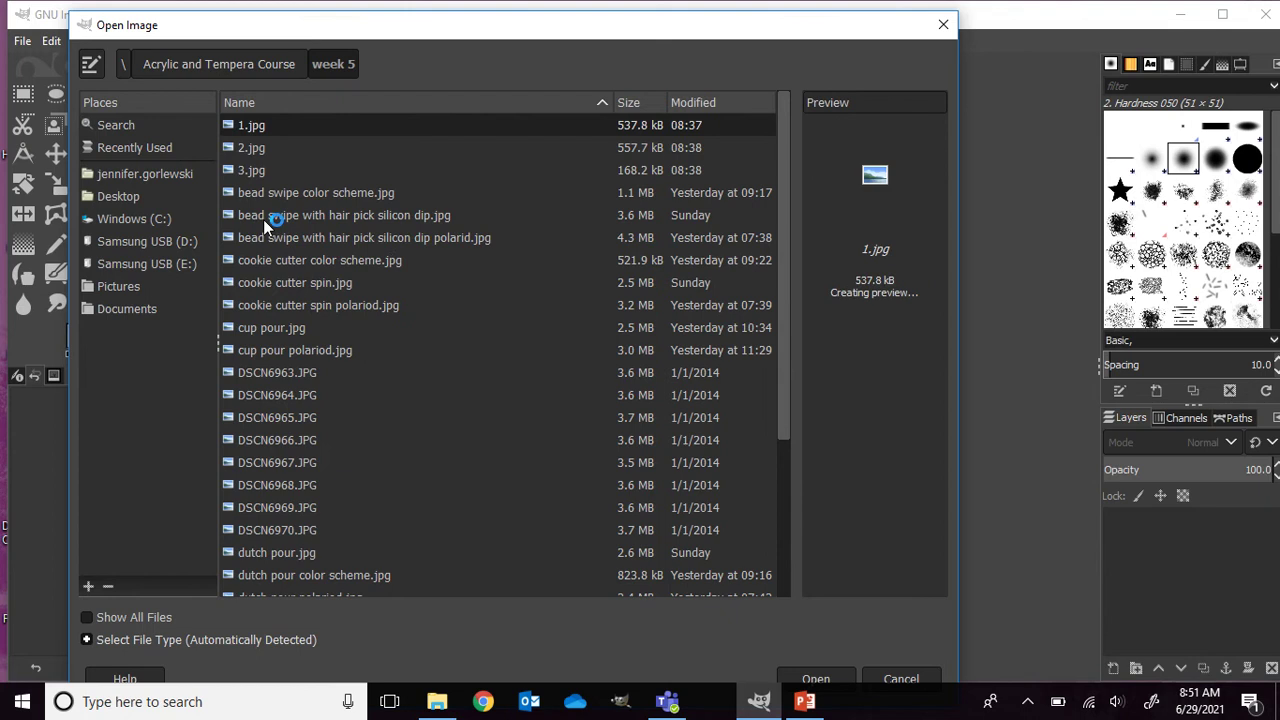
left_click(278, 147)
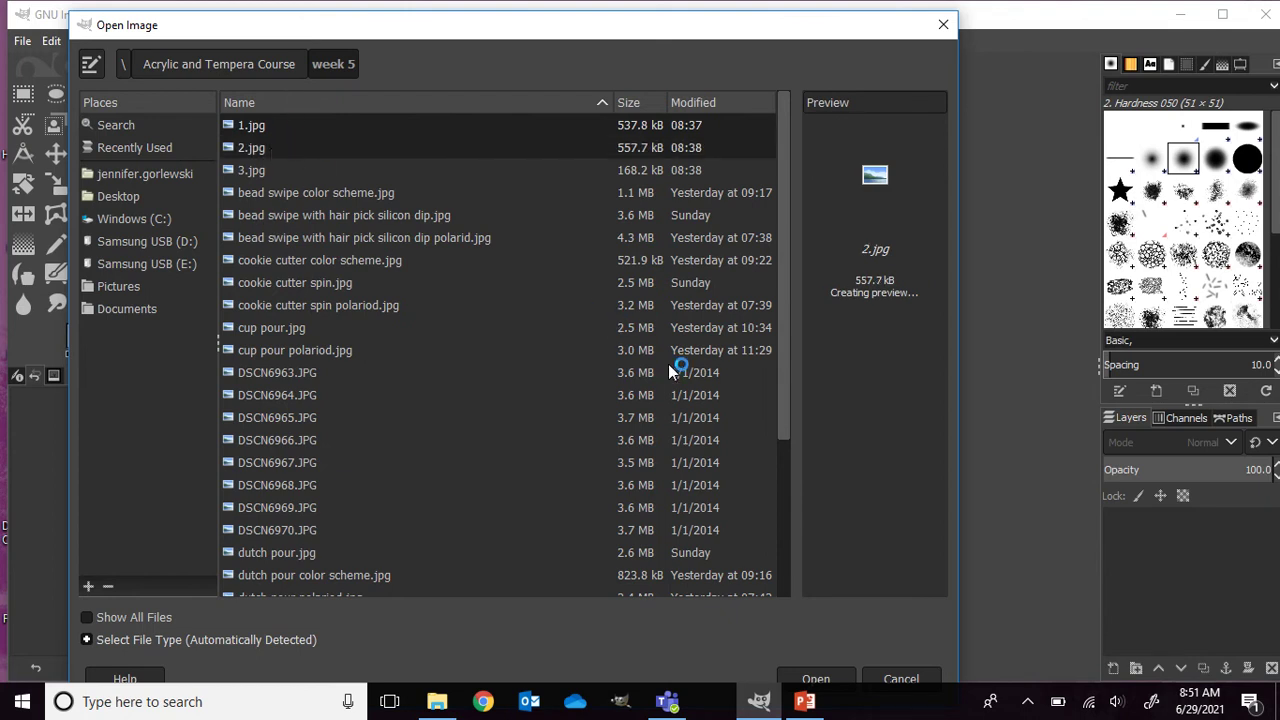
left_click(817, 679)
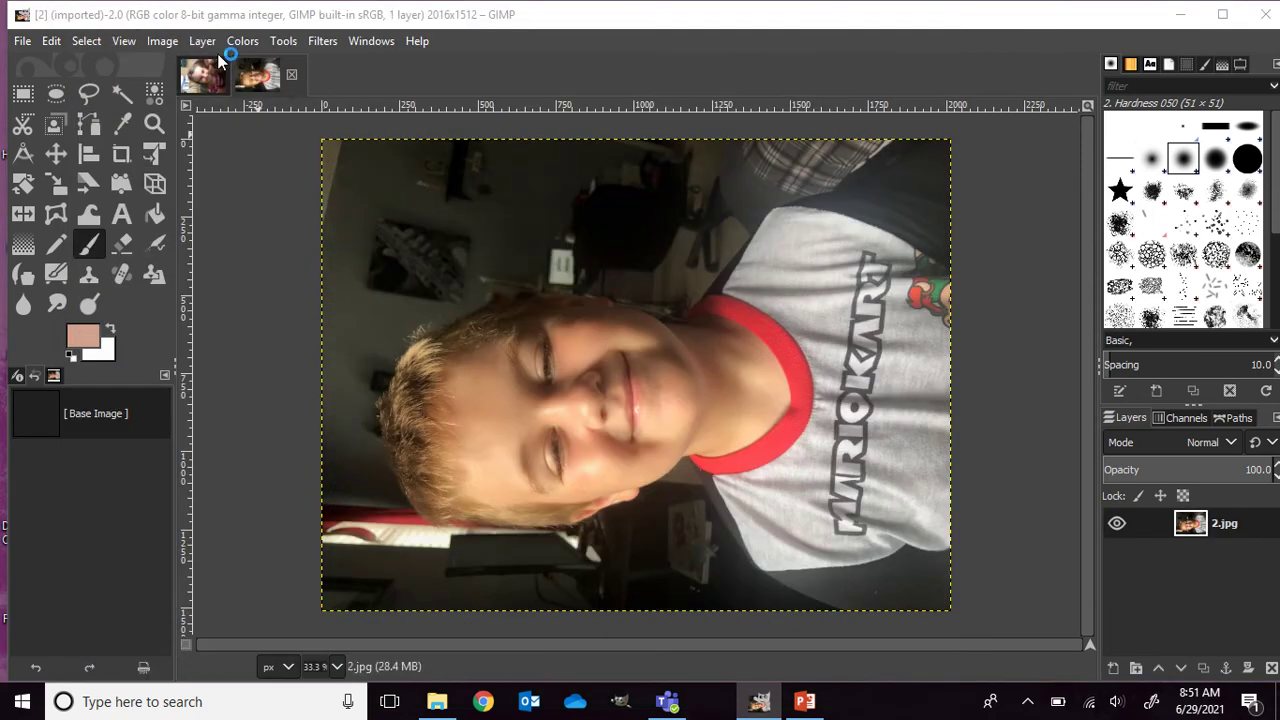
- Rotate the boy's photo 2.jpg 90° clockwise
left_click(203, 75)
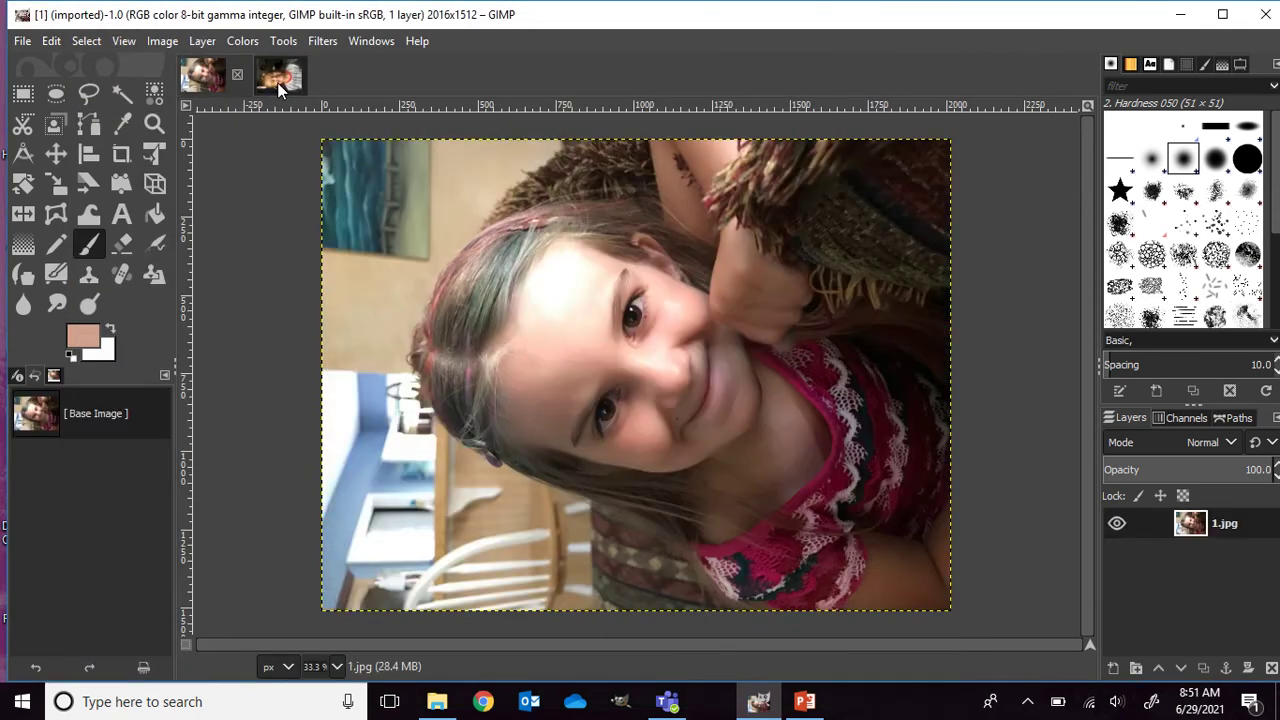
left_click(278, 88)
left_click(201, 88)
left_click(286, 90)
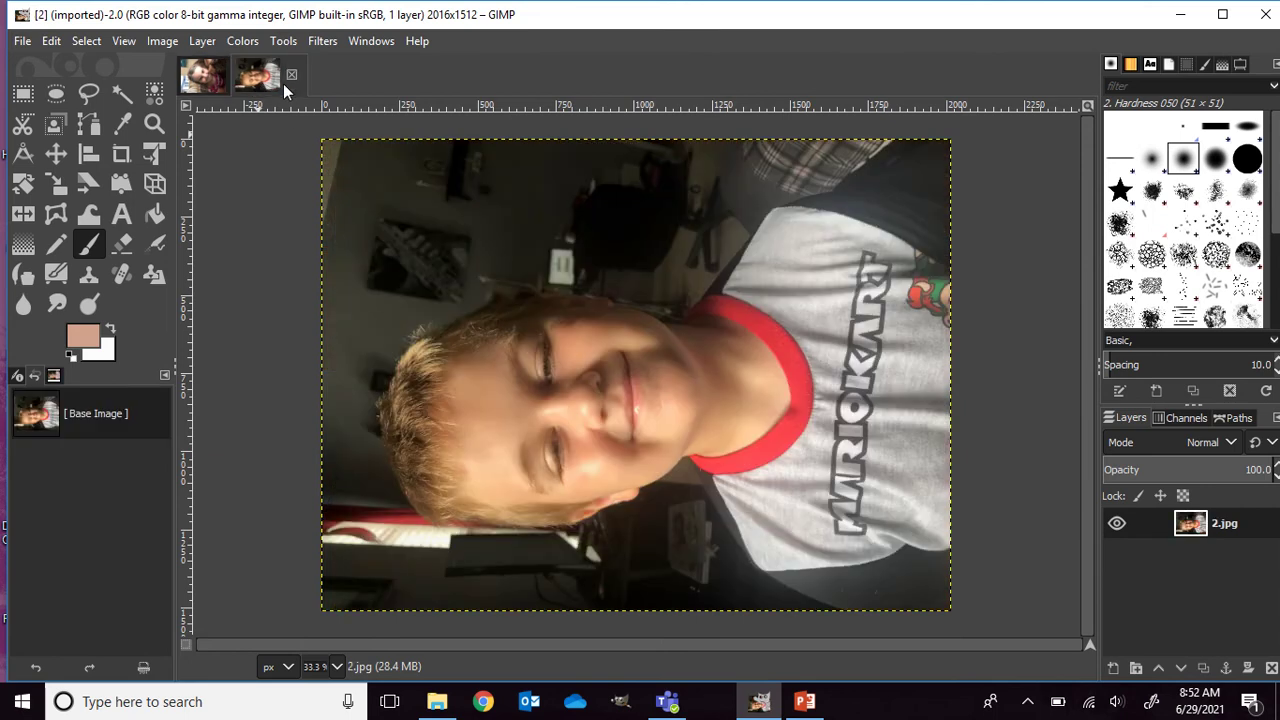
left_click(163, 41)
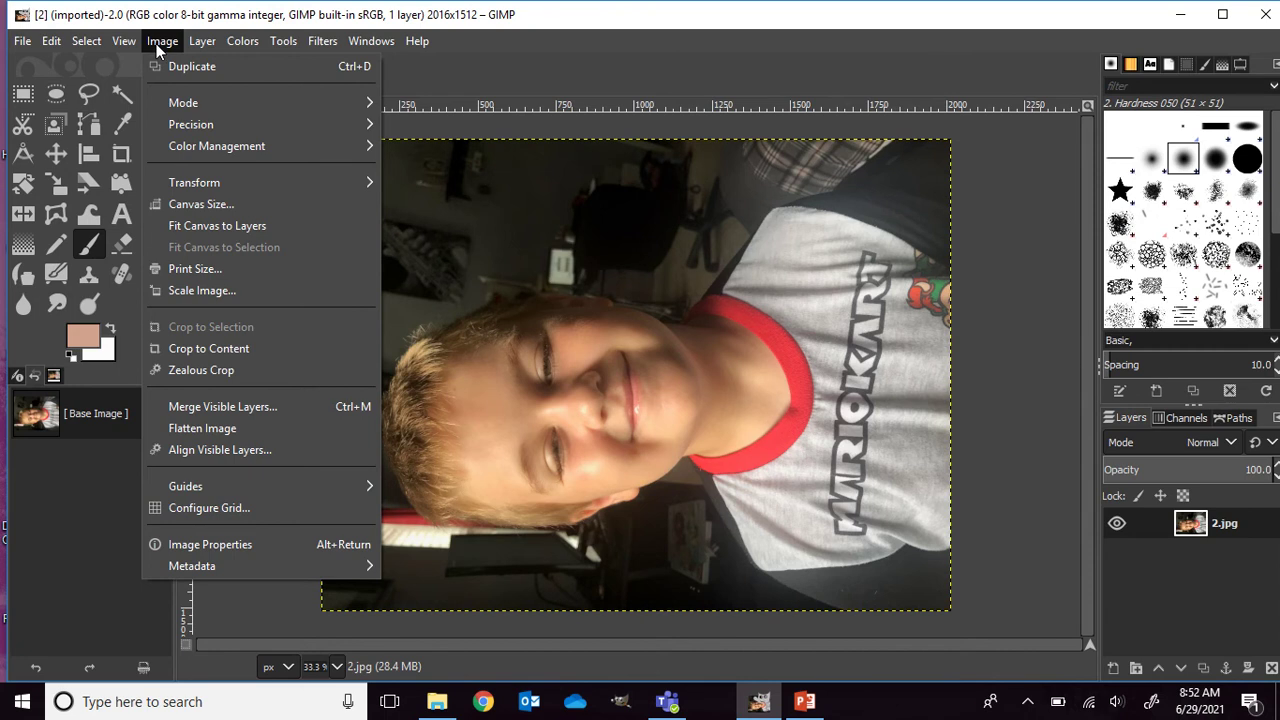
mouse_move(265, 195)
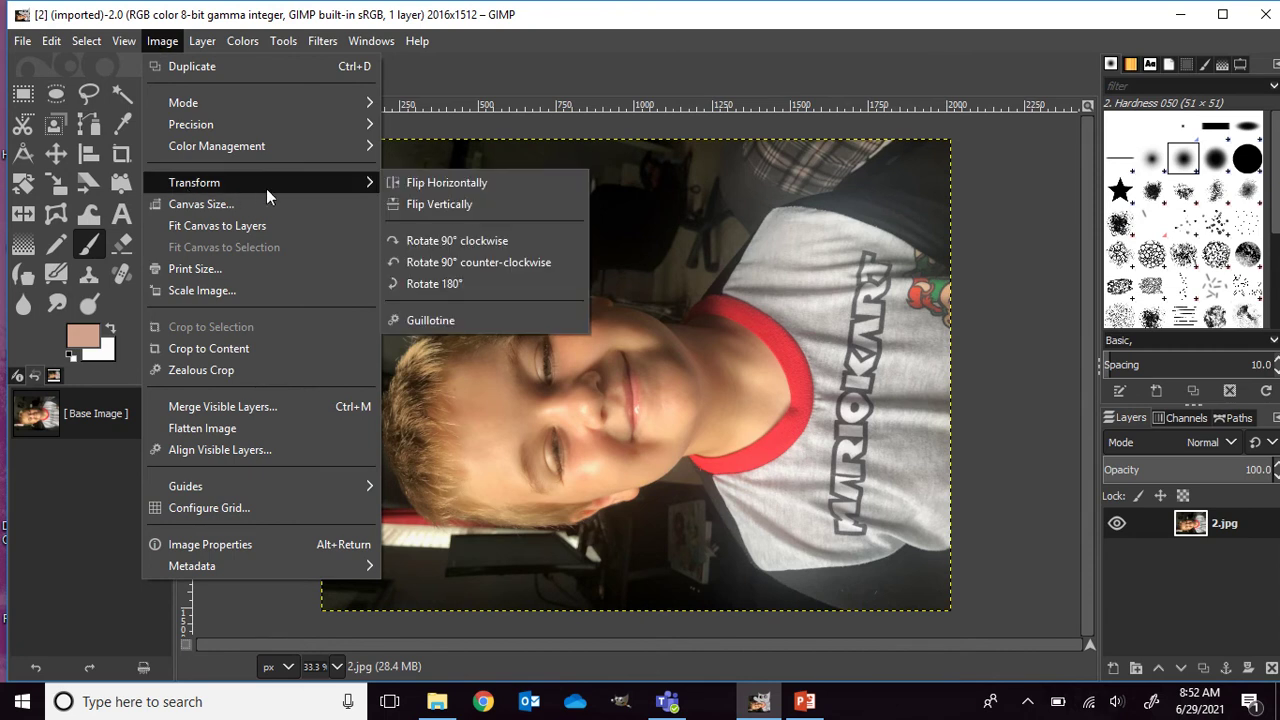
left_click(440, 248)
- Rotate the girl's photo 1.jpg 90° clockwise to 1512×2016 portrait
left_click(190, 88)
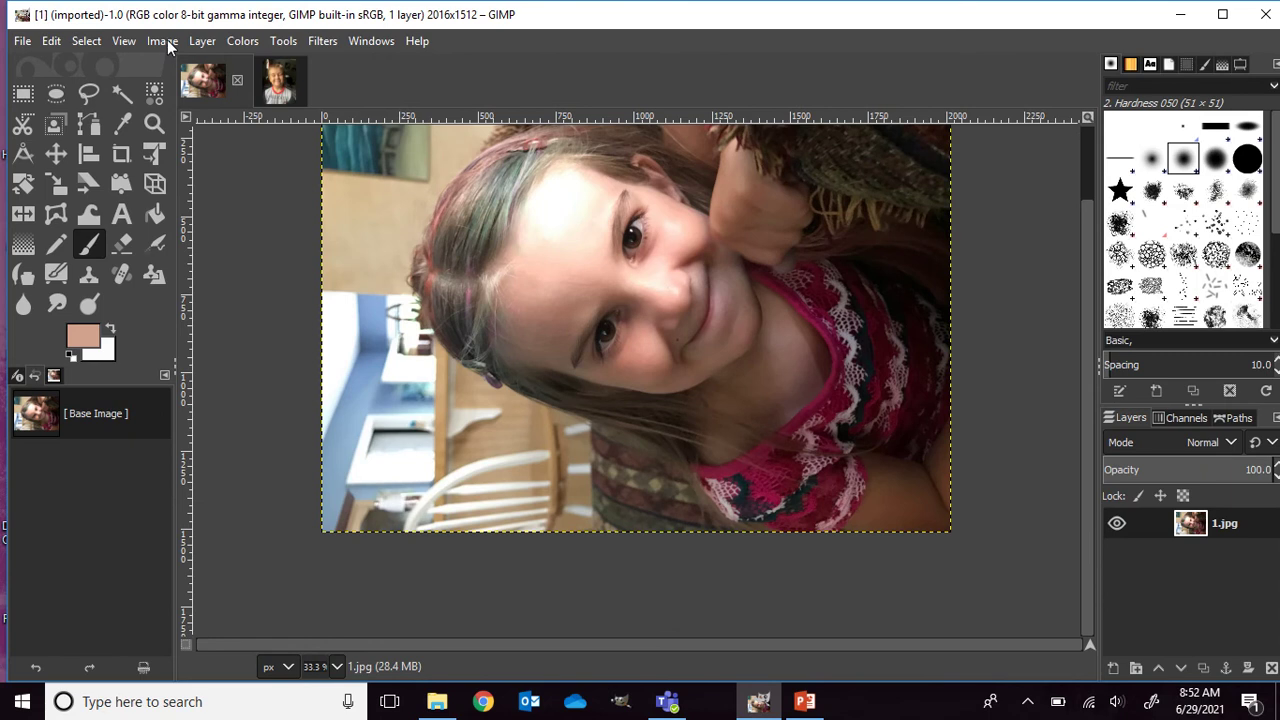
left_click(166, 44)
mouse_move(352, 187)
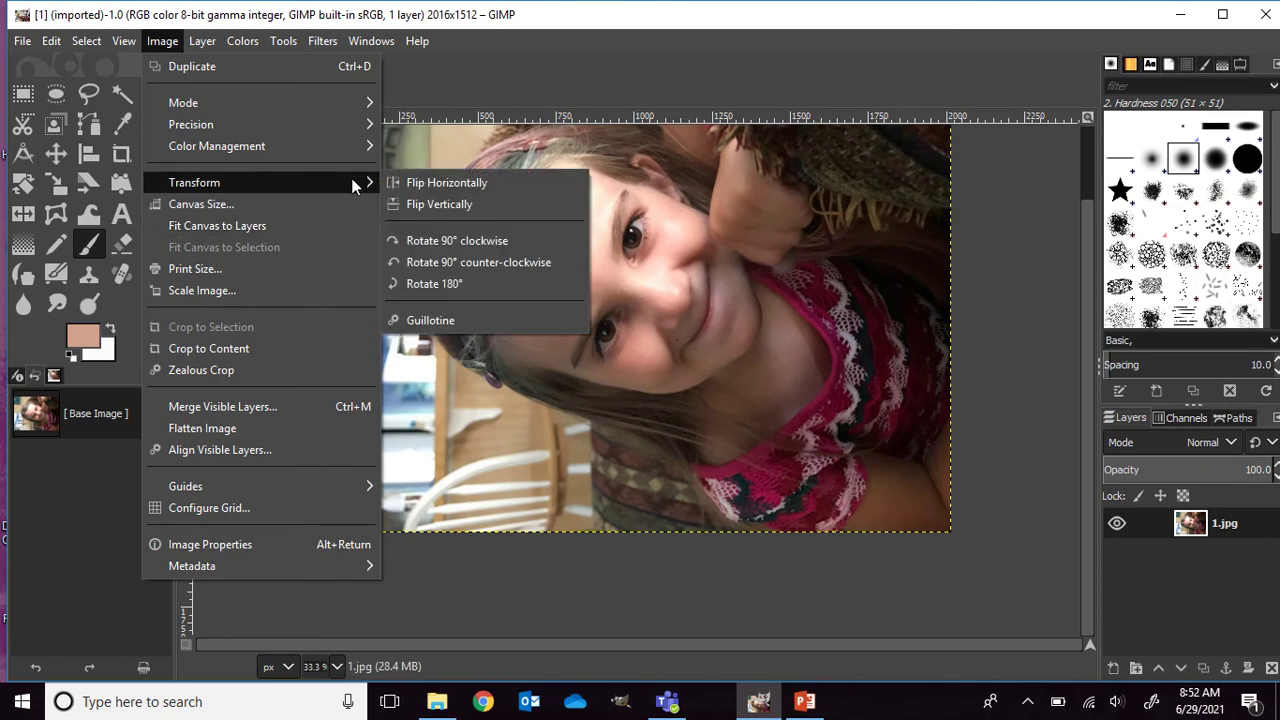
left_click(462, 243)
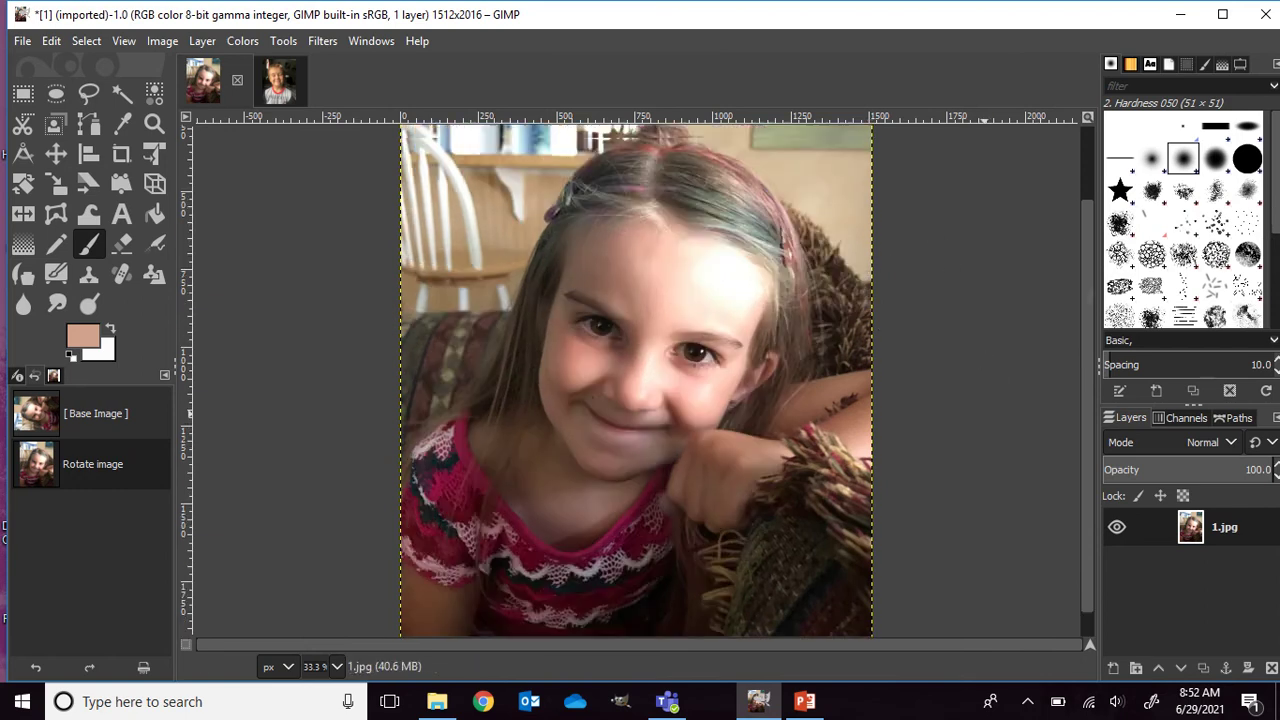
- Crop the girl's photo 1.jpg to 1509×1398
scroll(637, 380, "up", 3)
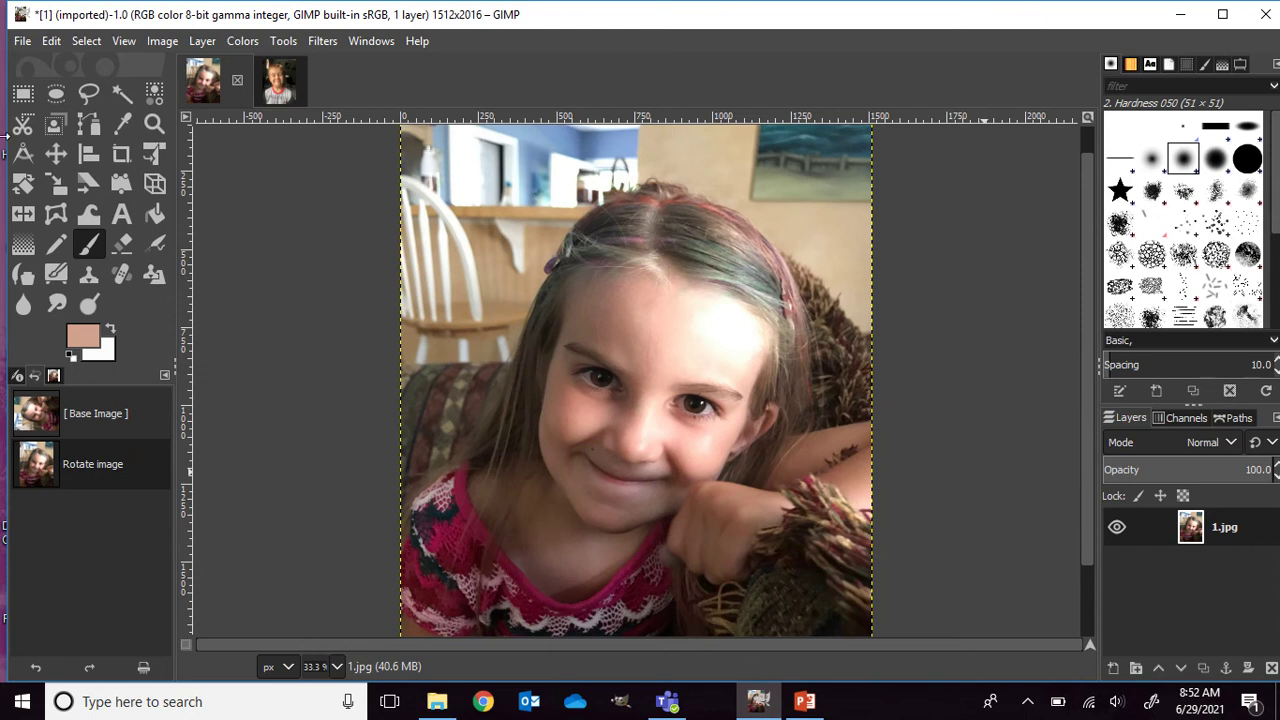
left_click(121, 153)
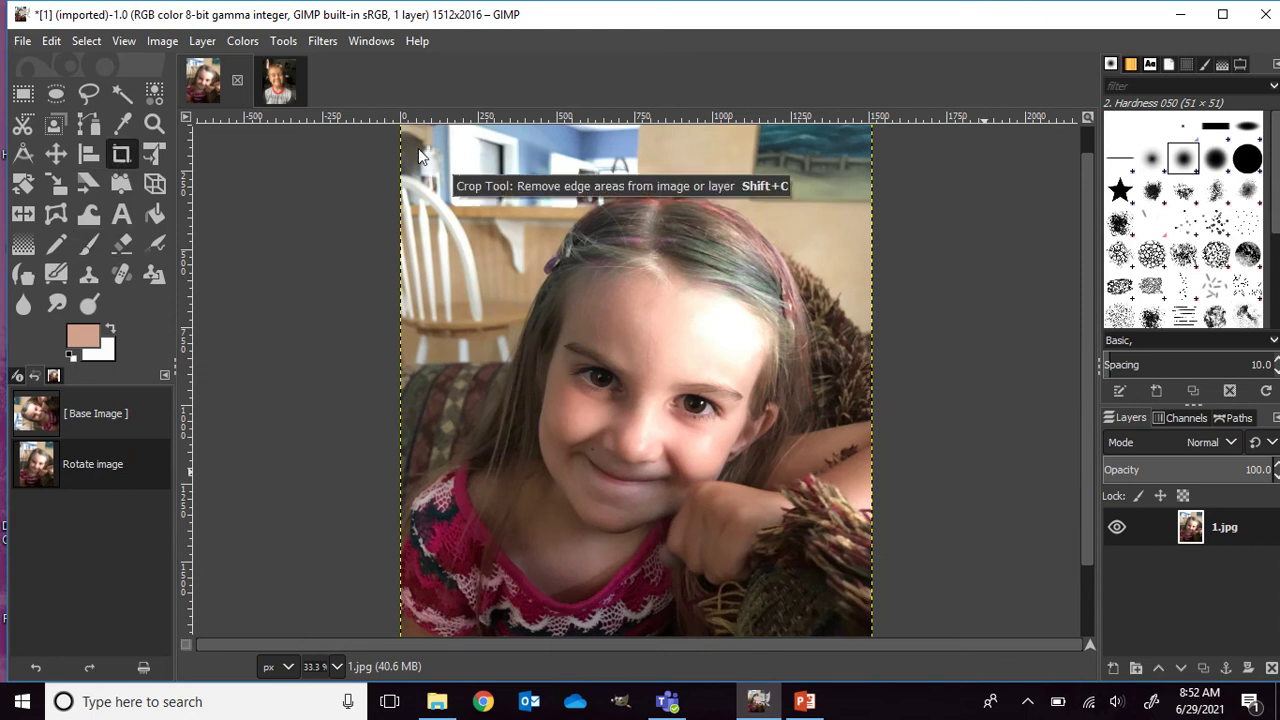
left_click_drag(410, 148, 887, 580)
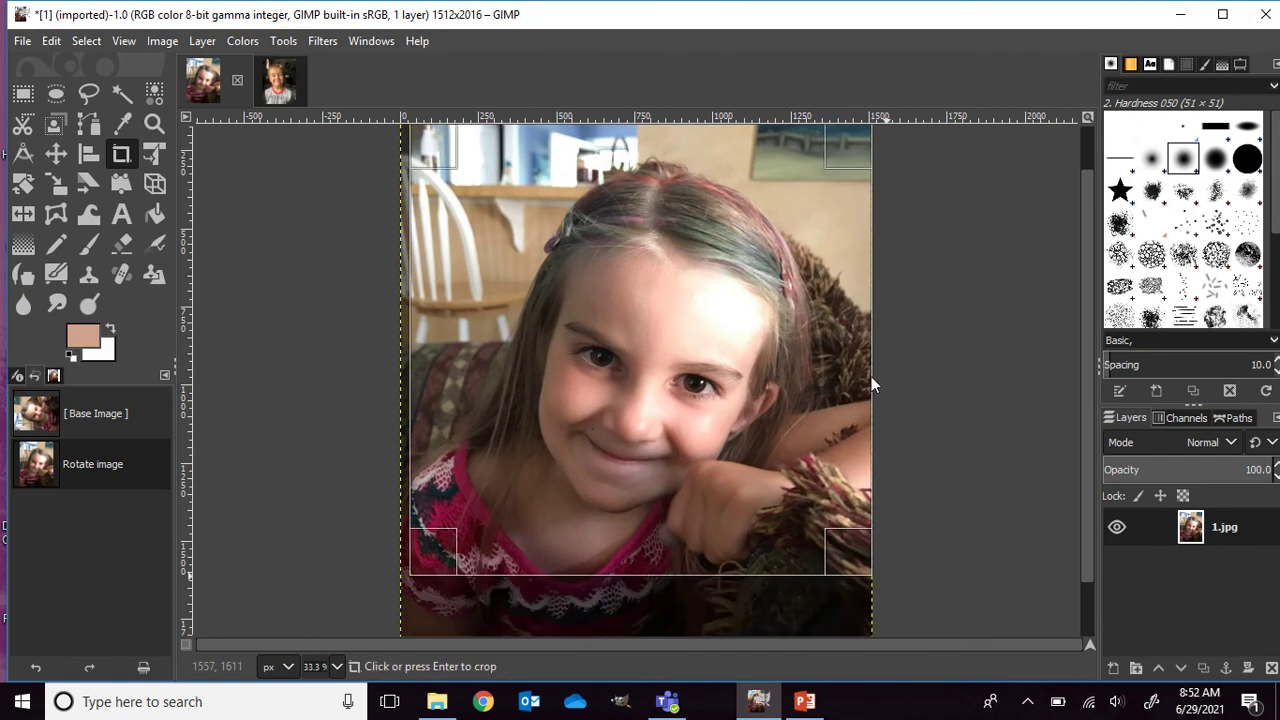
left_click_drag(857, 152, 852, 166)
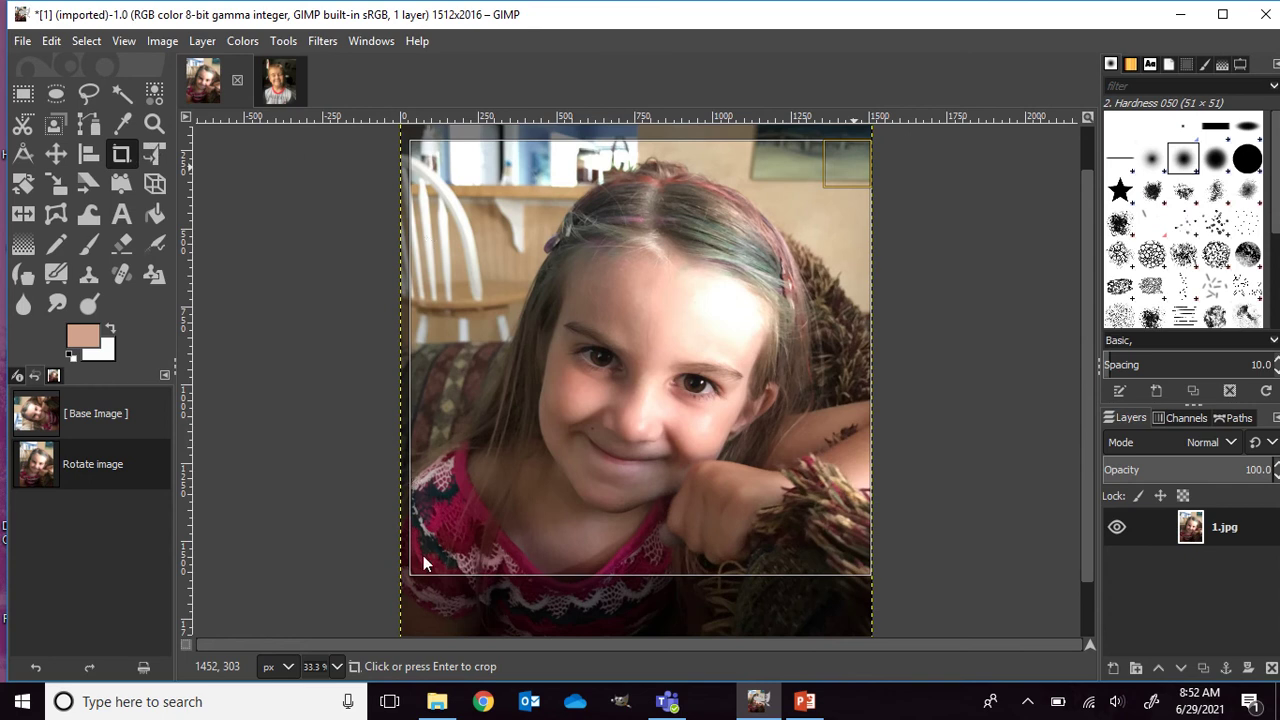
left_click_drag(431, 565, 417, 568)
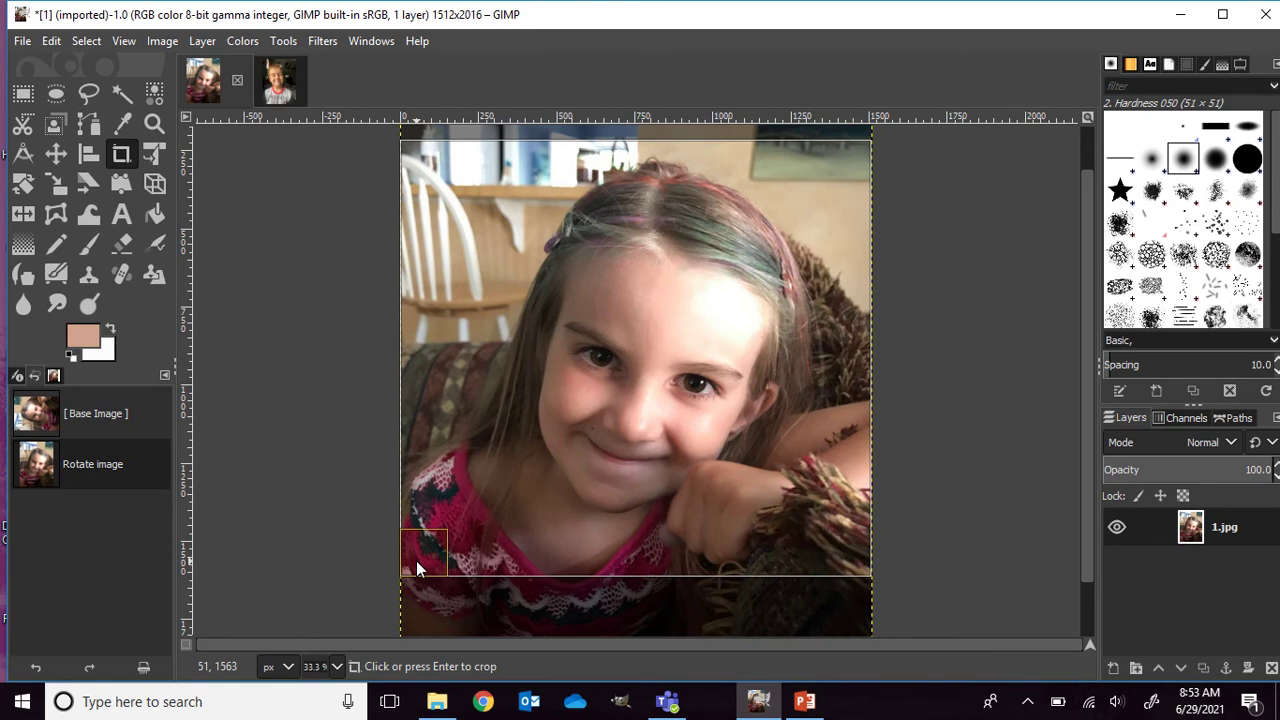
key("Return")
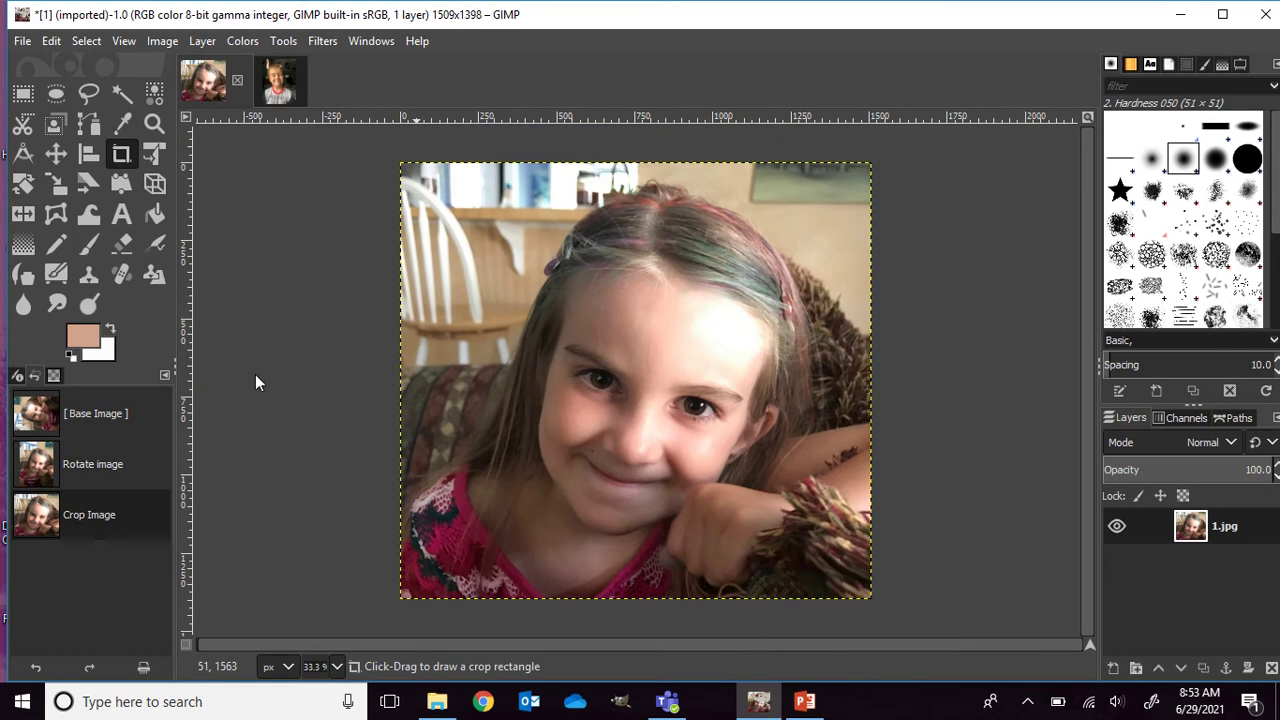
- Crop the boy's photo 2.jpg to 1353×1554 around his head and shoulders
left_click(290, 80)
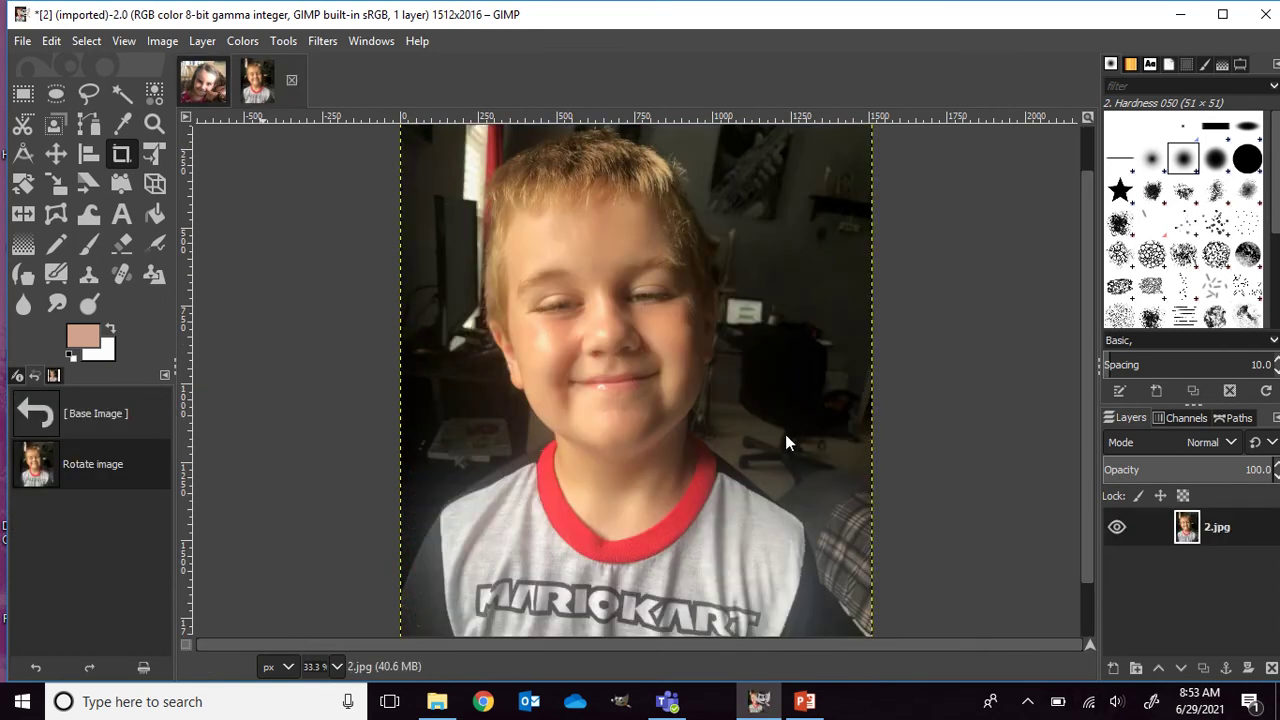
left_click_drag(823, 558, 401, 125)
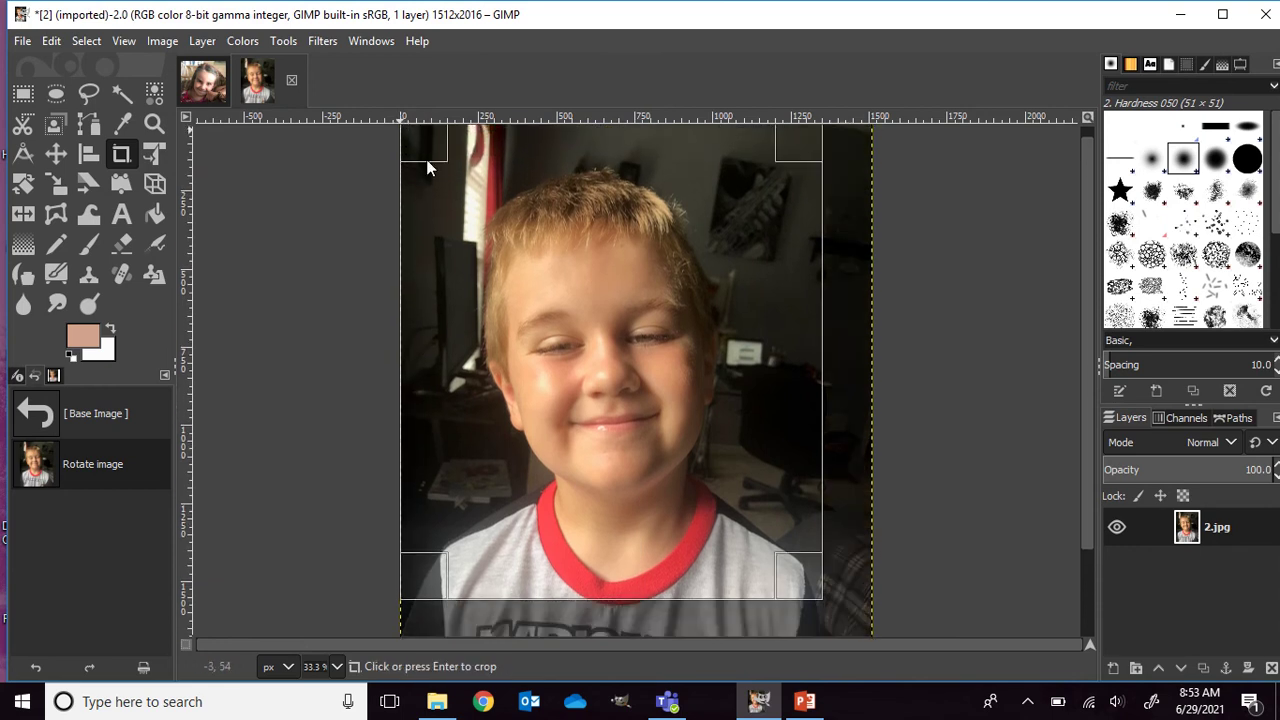
left_click(634, 327)
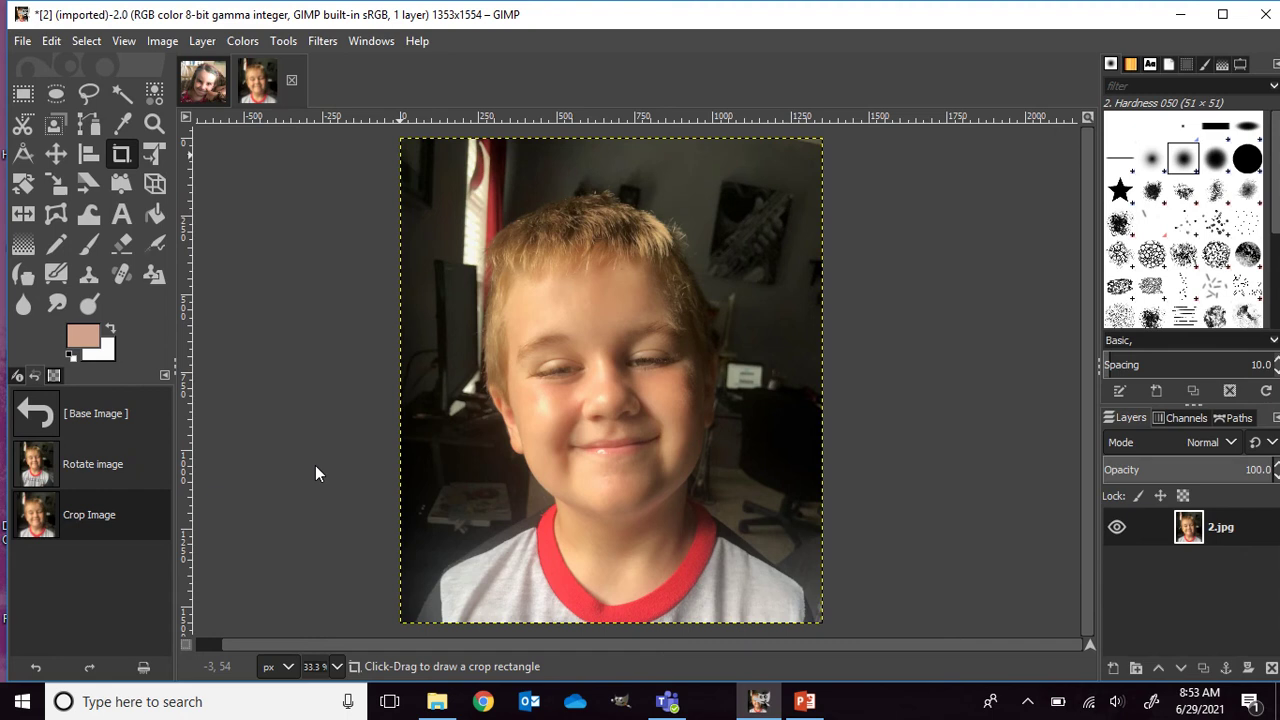
- Desaturate the girl's 1.jpg with Saturation scale 0, then show the boy's 2.jpg
left_click(204, 85)
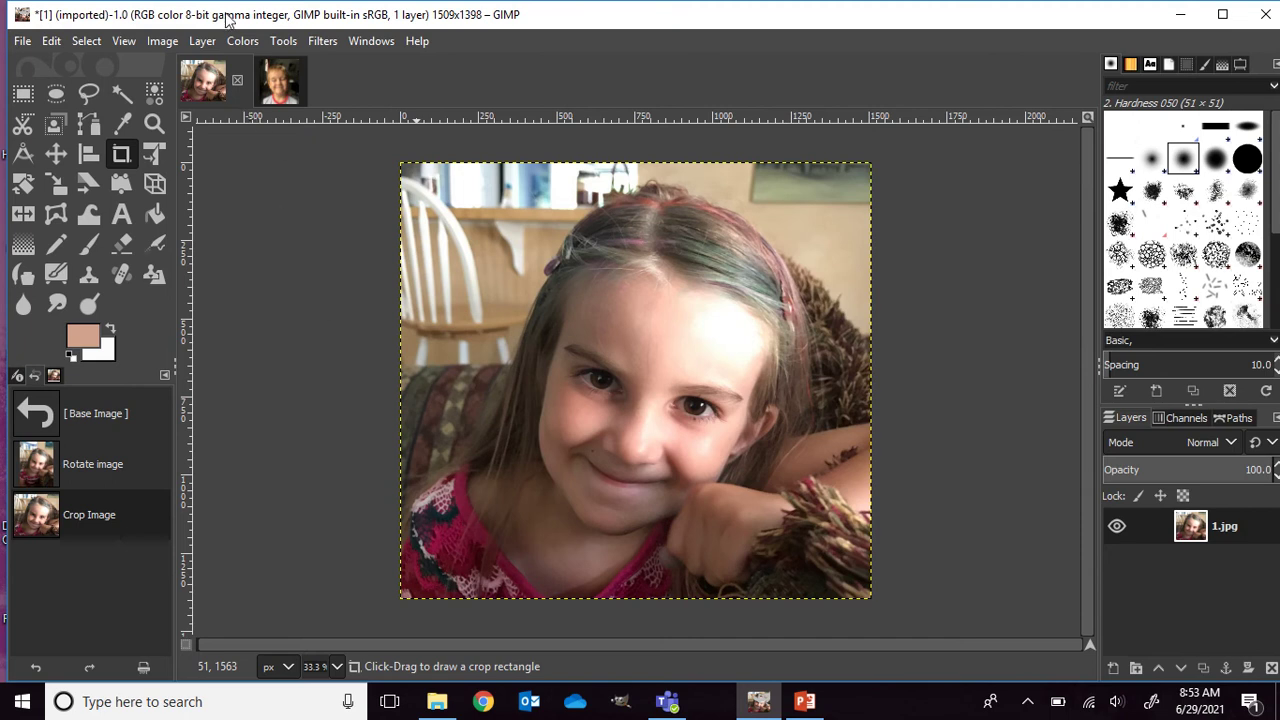
left_click(243, 44)
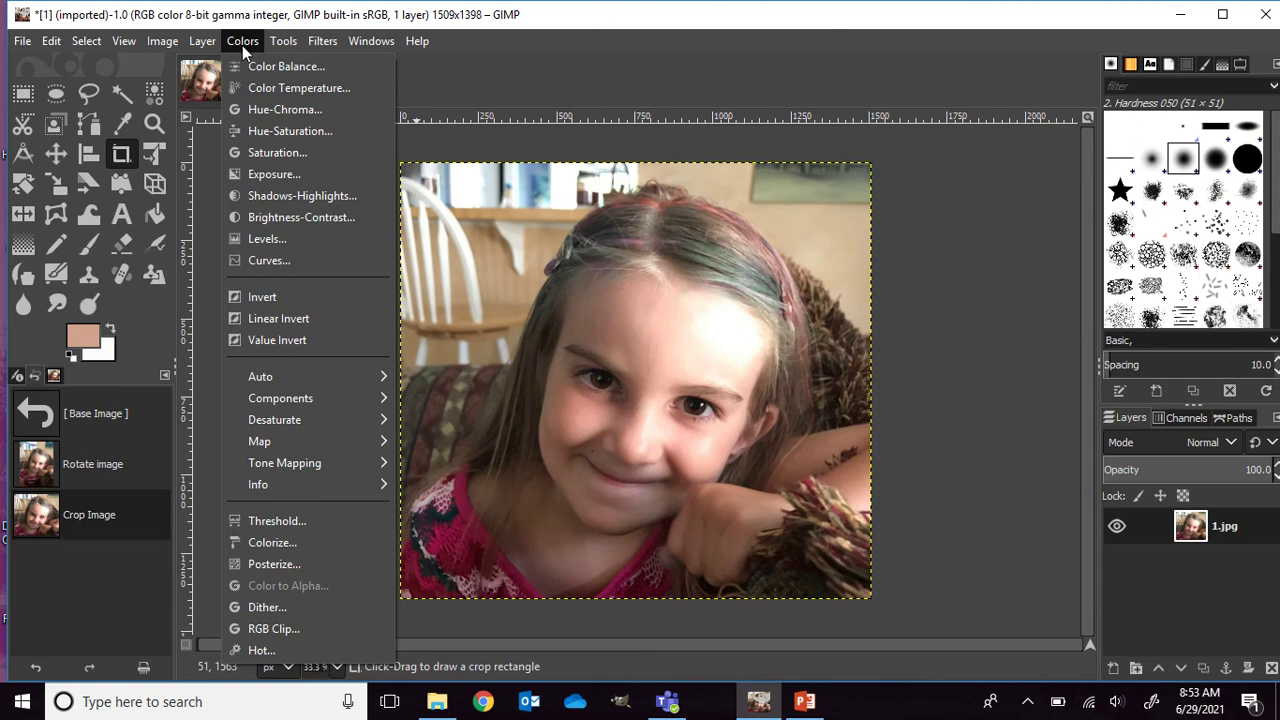
left_click(268, 156)
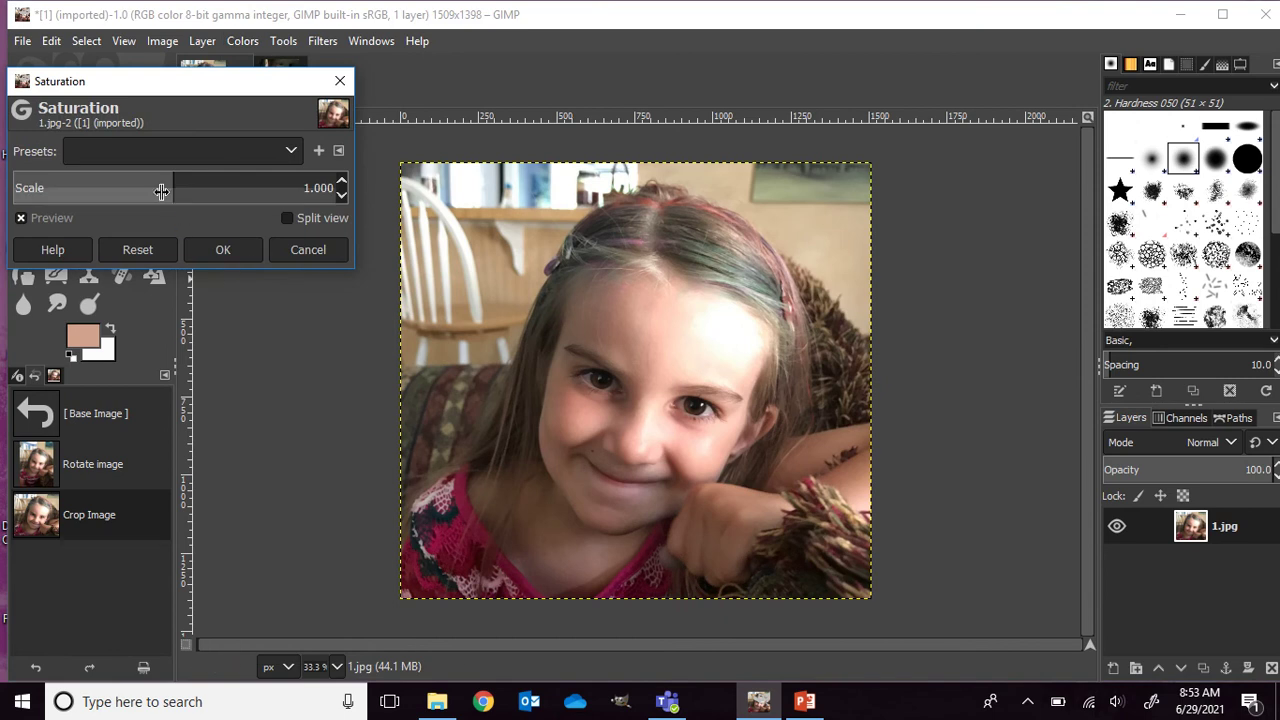
left_click_drag(165, 195, 42, 200)
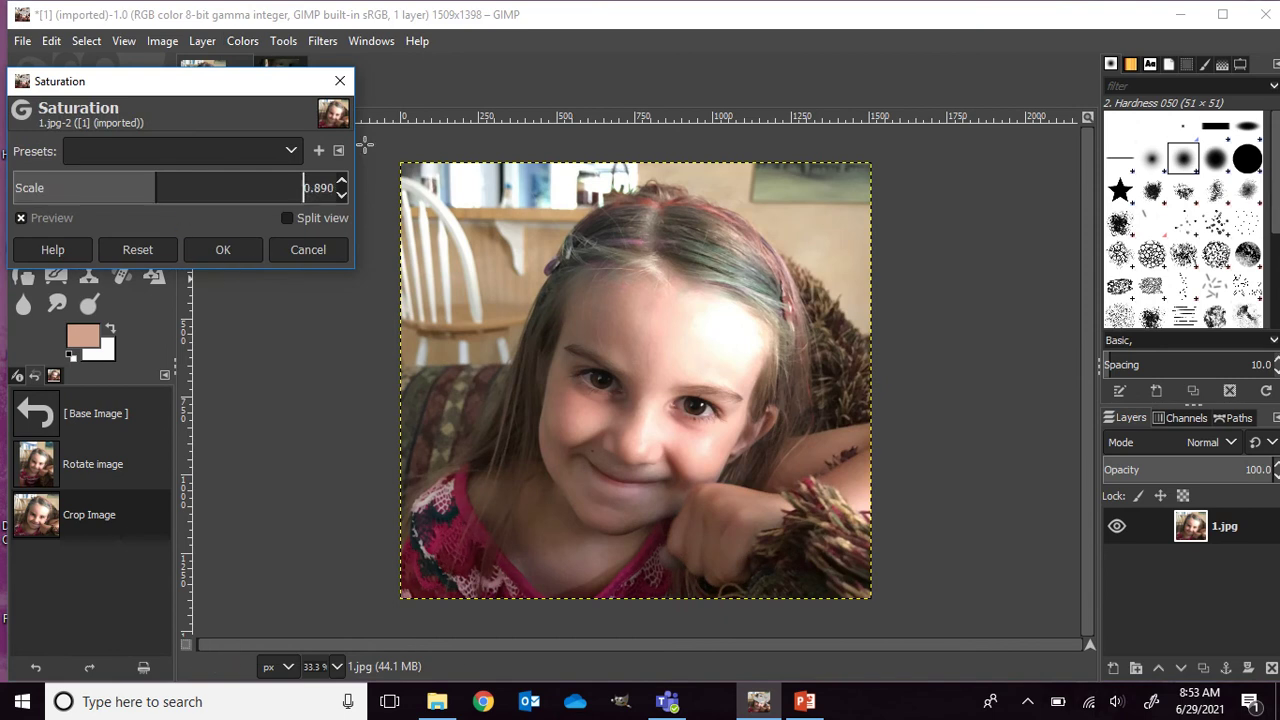
left_click_drag(155, 190, 10, 204)
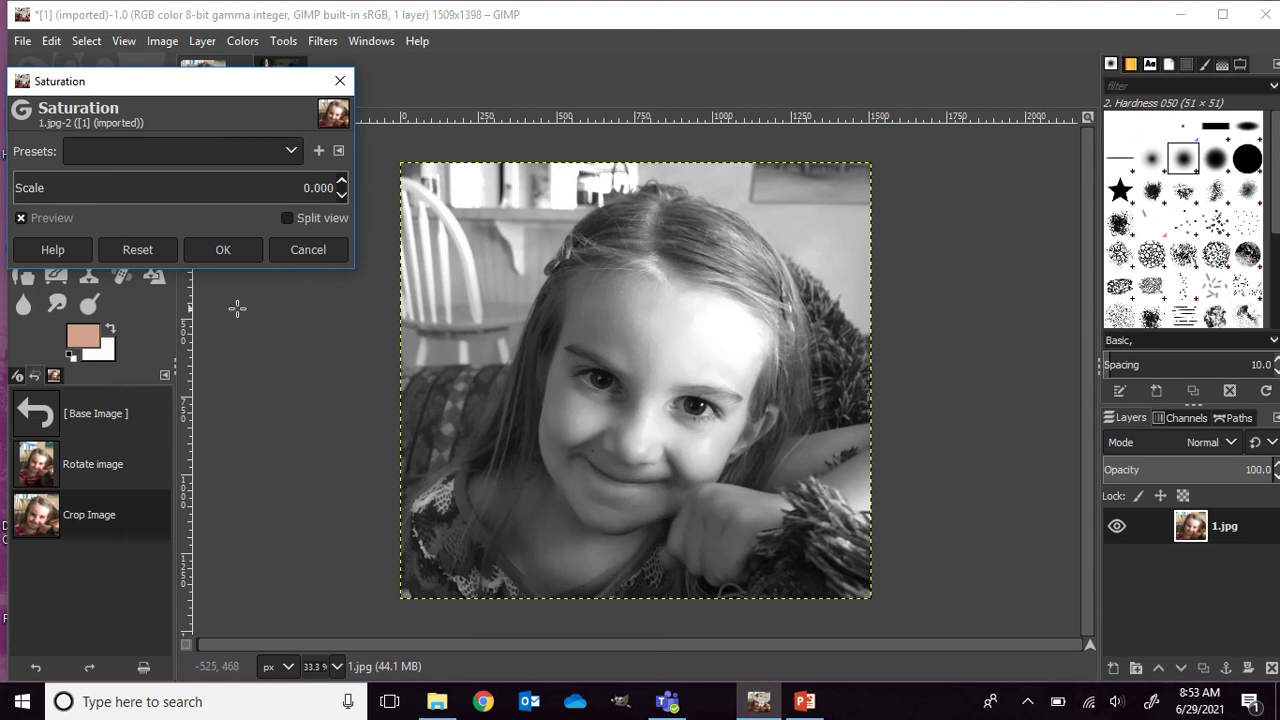
left_click(236, 249)
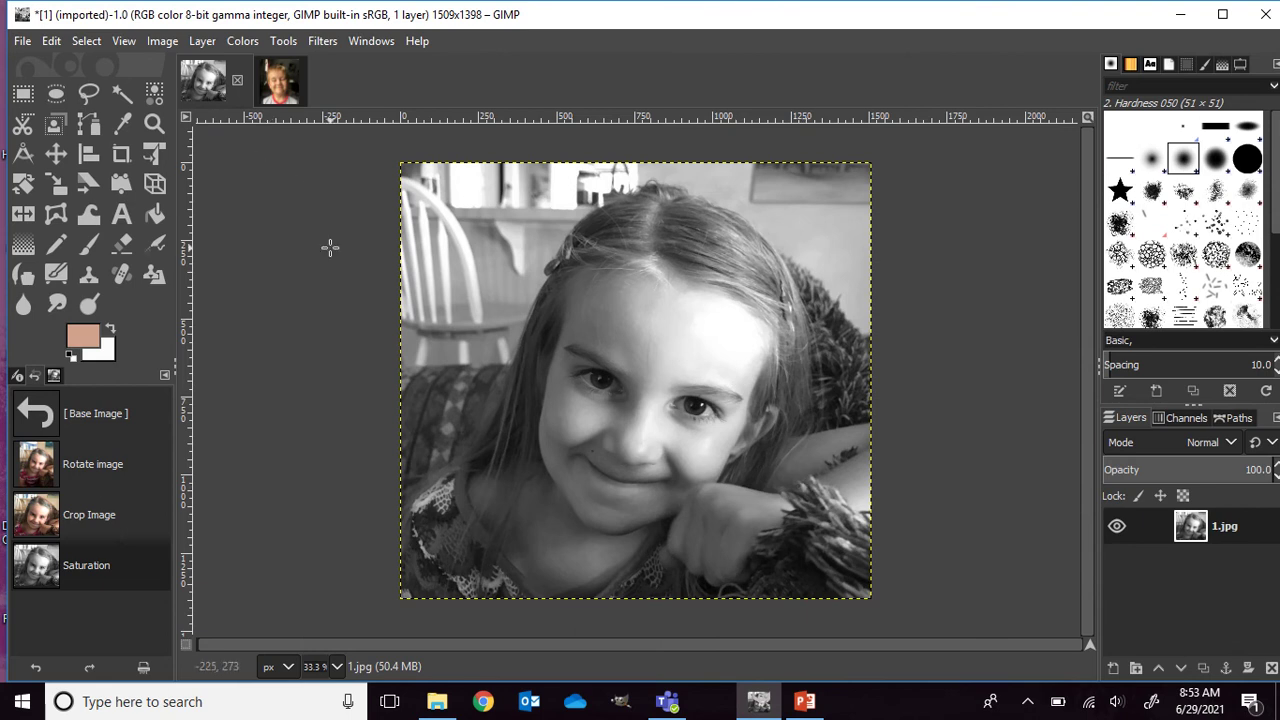
left_click(281, 84)
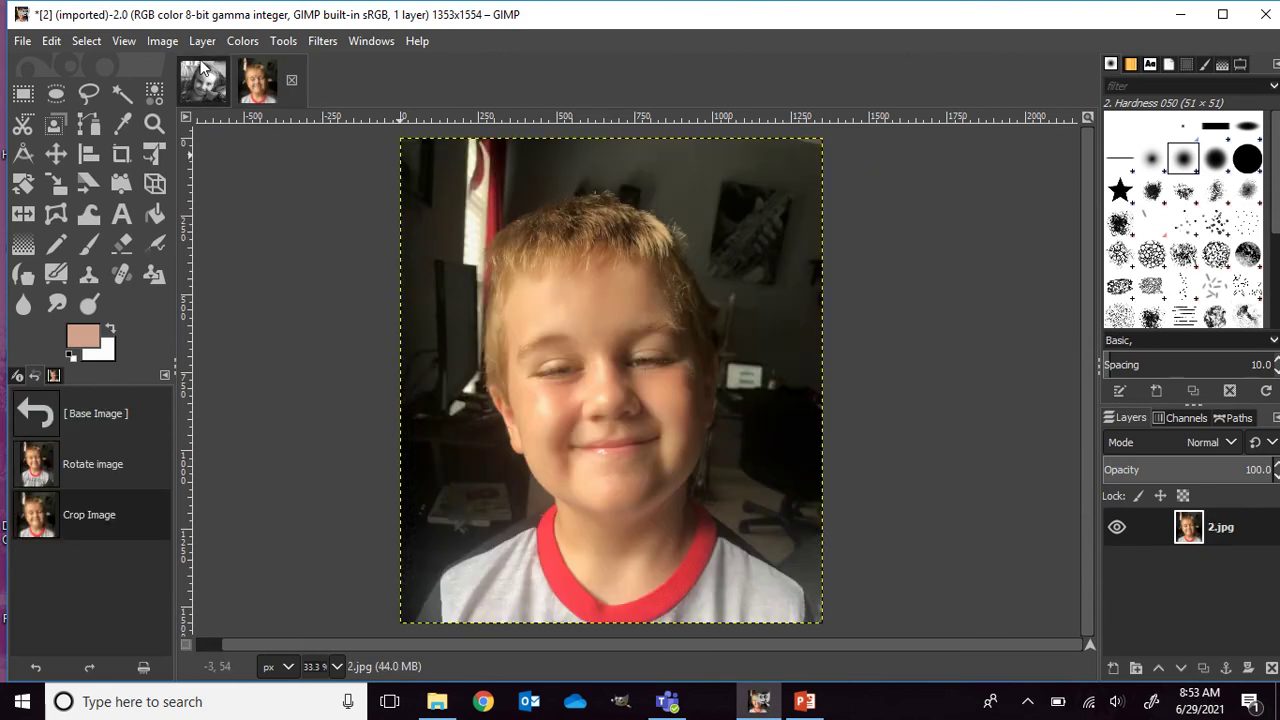
- Switch back to the girl's black-and-white 1.jpg
left_click(204, 72)
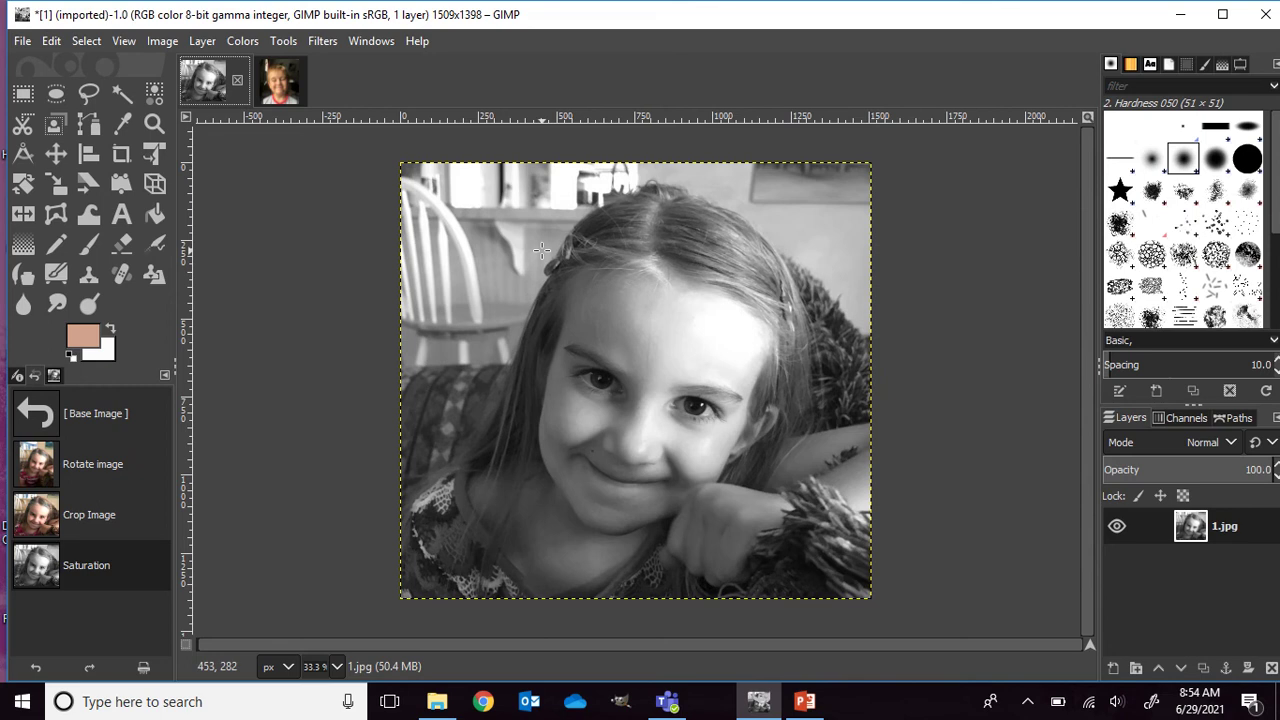
- Posterize the girl's grayscale 1.jpg with levels raised from 3 to 7
left_click(328, 42)
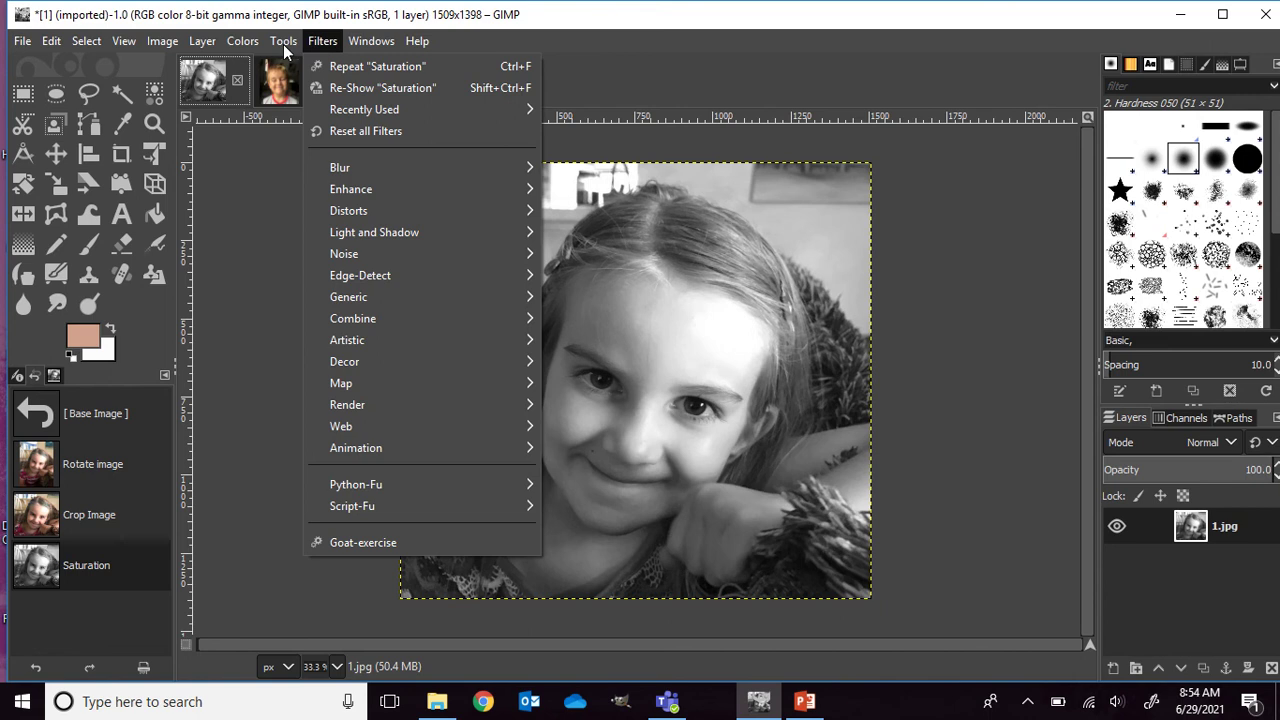
mouse_move(210, 41)
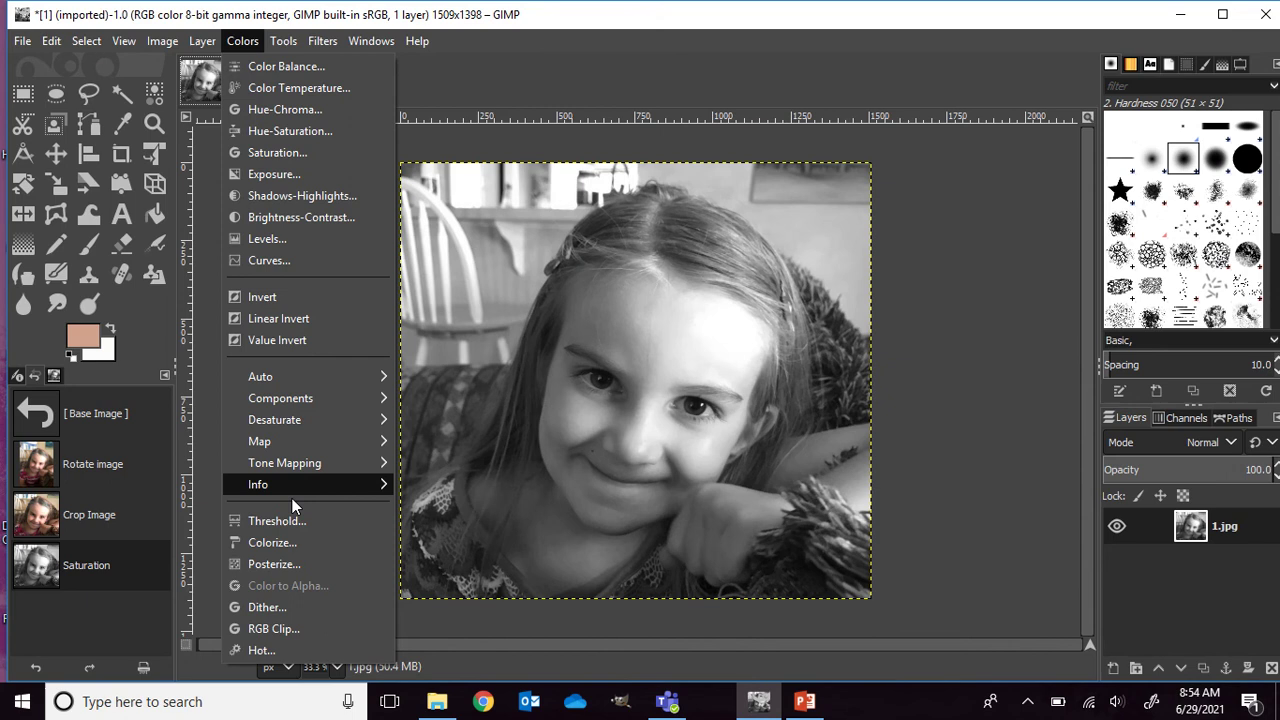
left_click(290, 564)
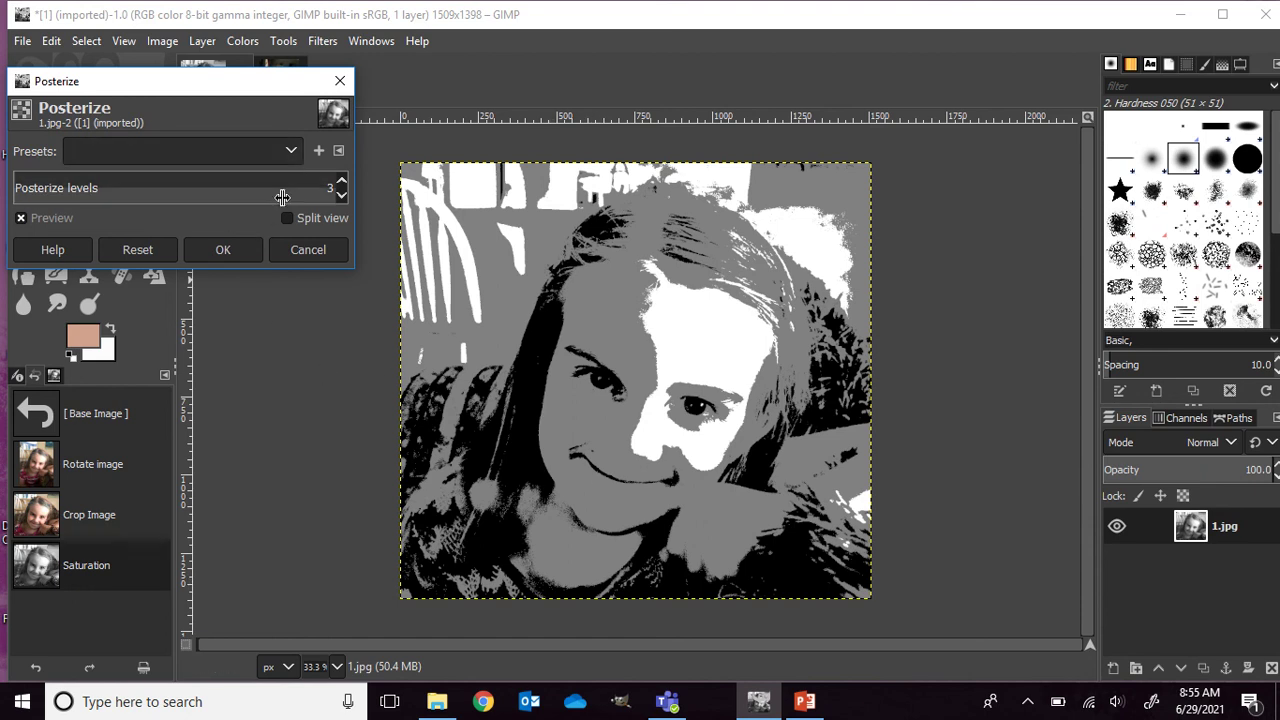
left_click(342, 183)
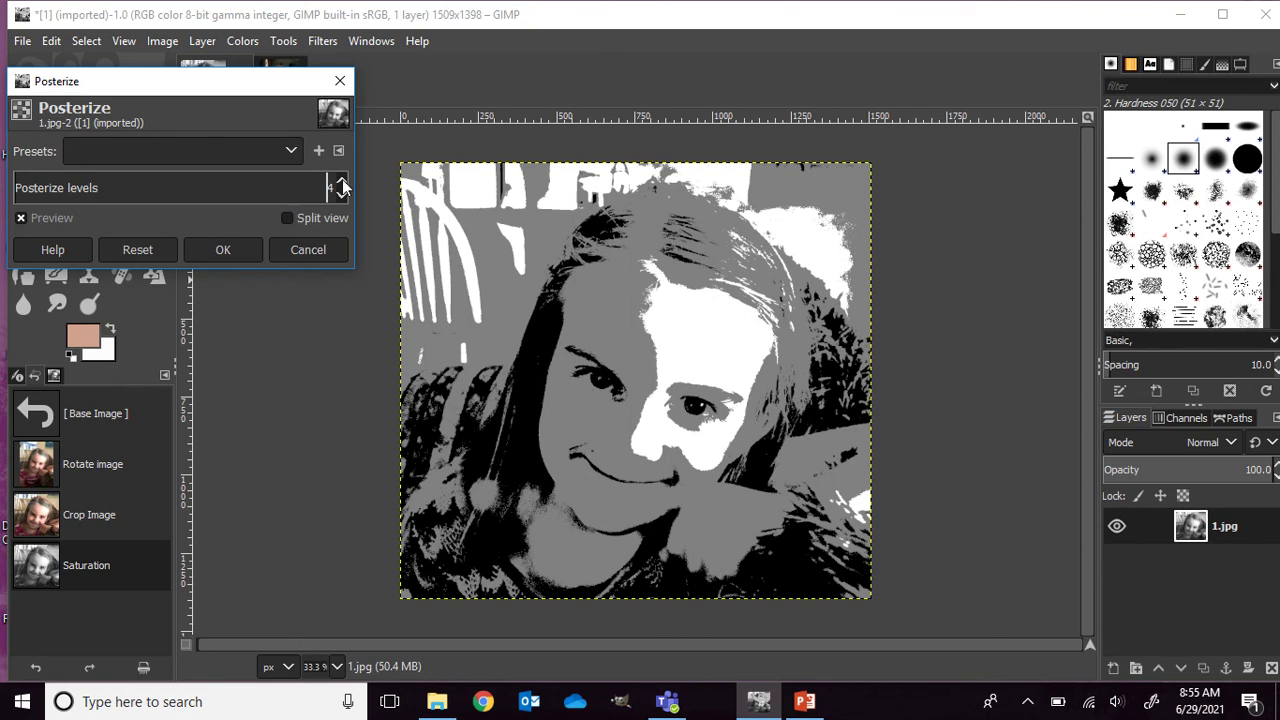
left_click(342, 183)
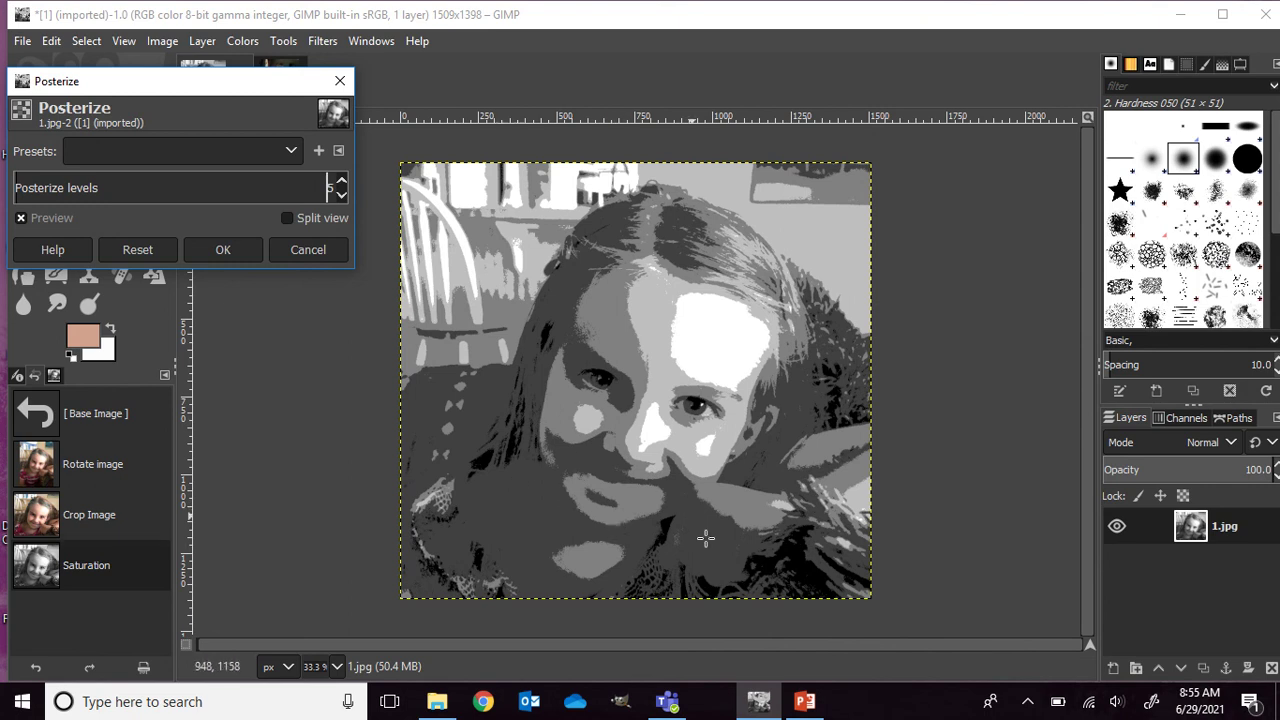
left_click(342, 182)
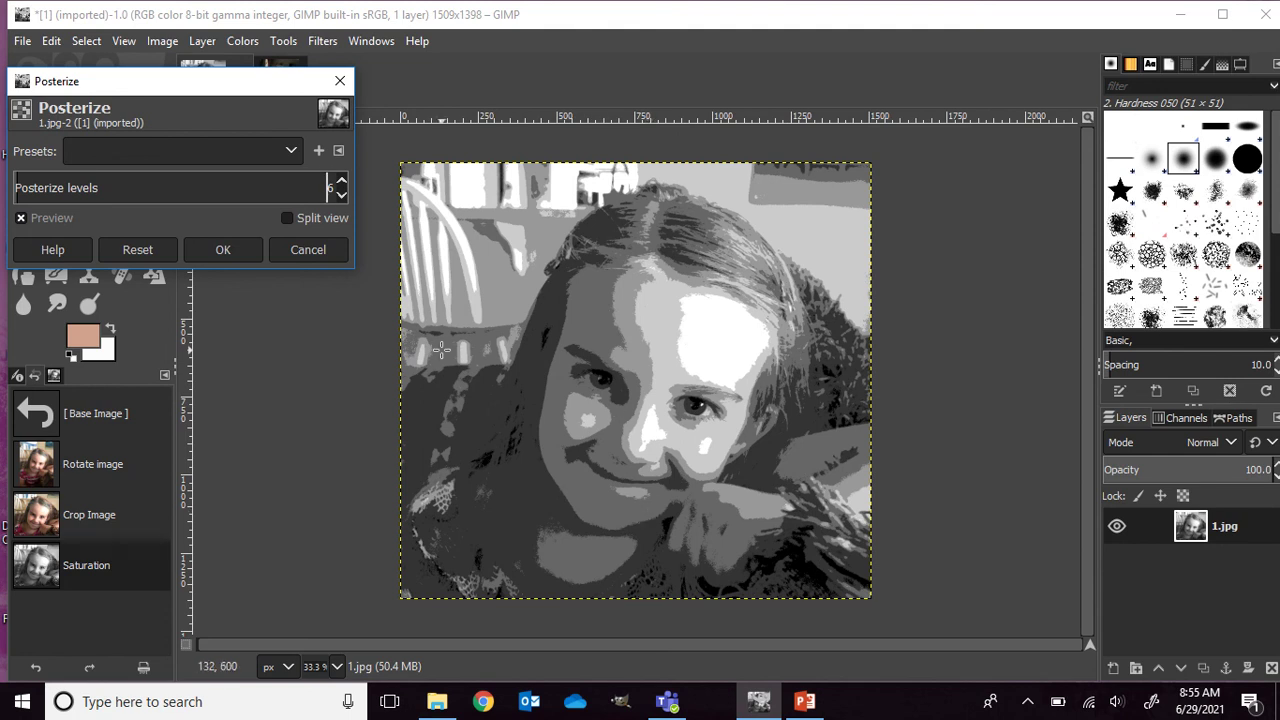
left_click(341, 184)
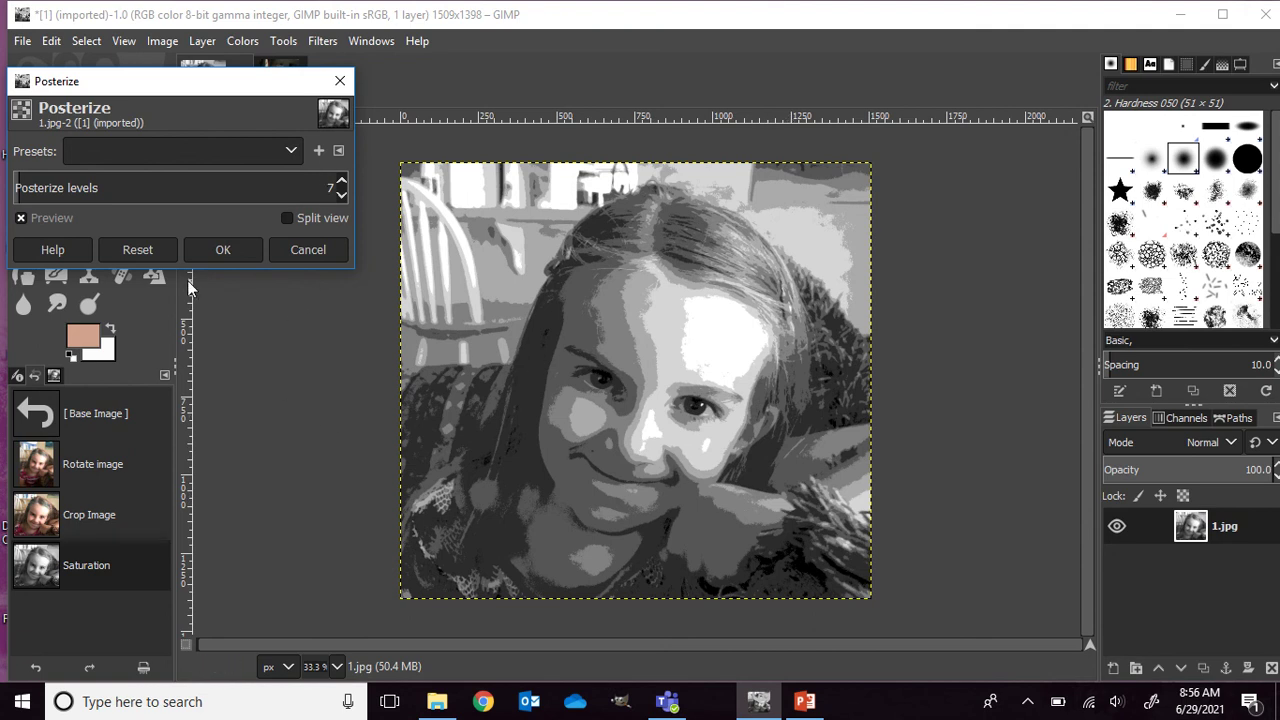
left_click(222, 258)
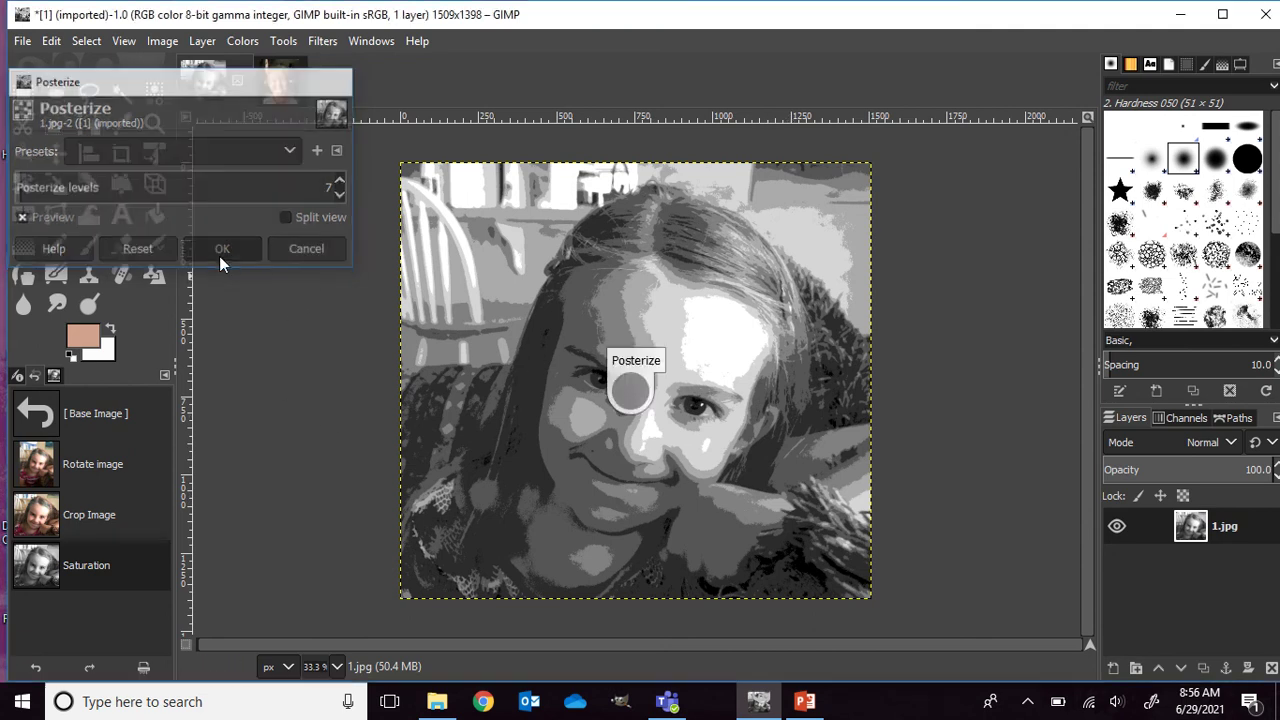
left_click(24, 45)
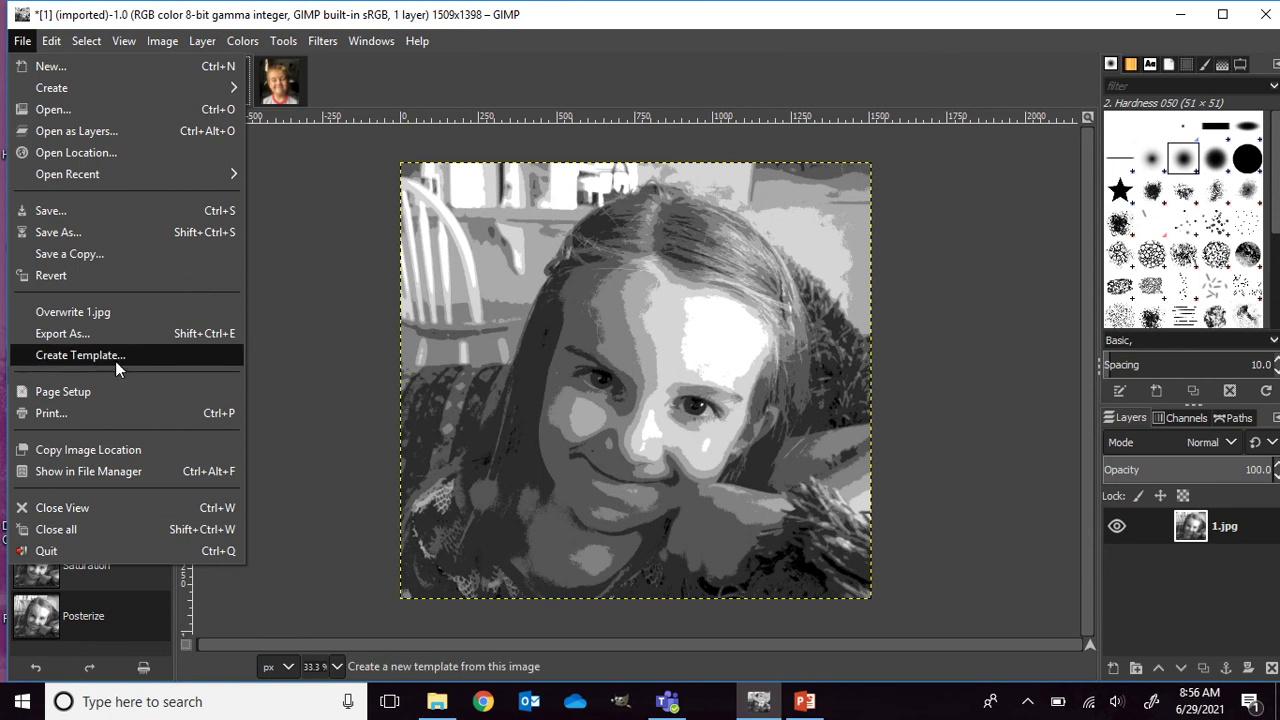
- Export the posterized portrait as JPEG '1 posterized.jpg' in the week 5 folder
left_click(104, 333)
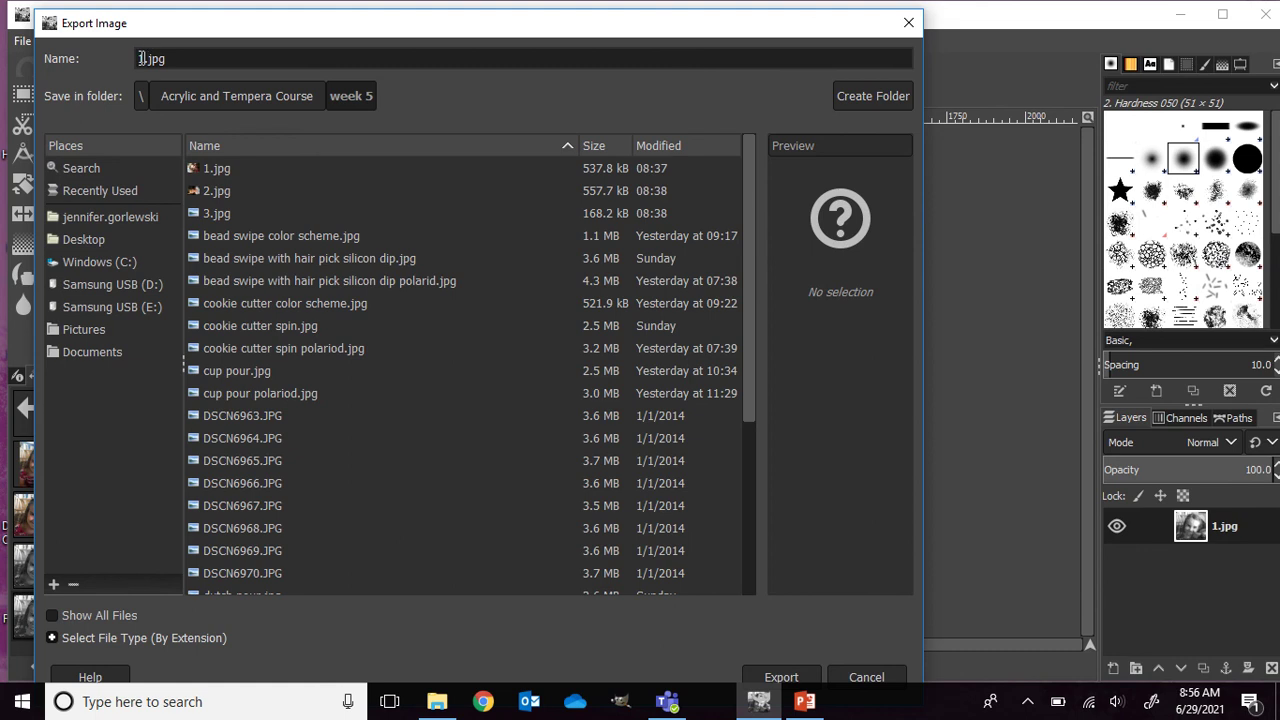
type("posterized")
left_click(779, 678)
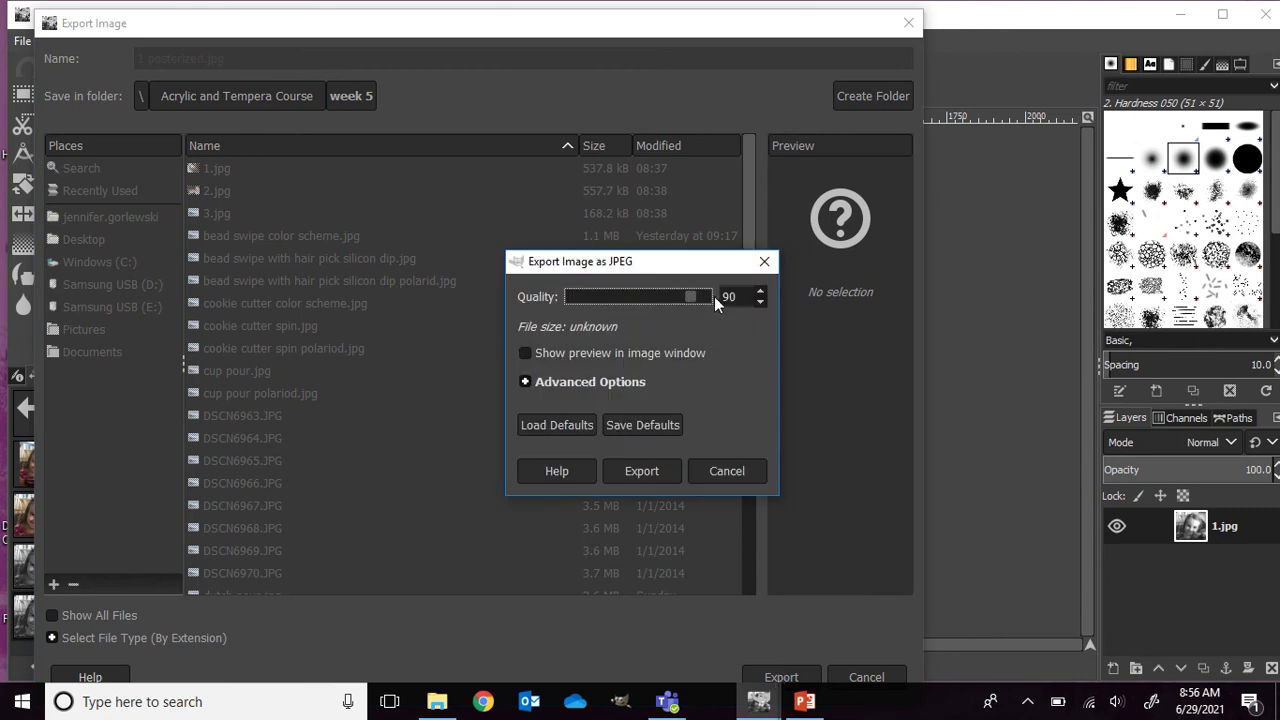
left_click(642, 471)
left_click(641, 473)
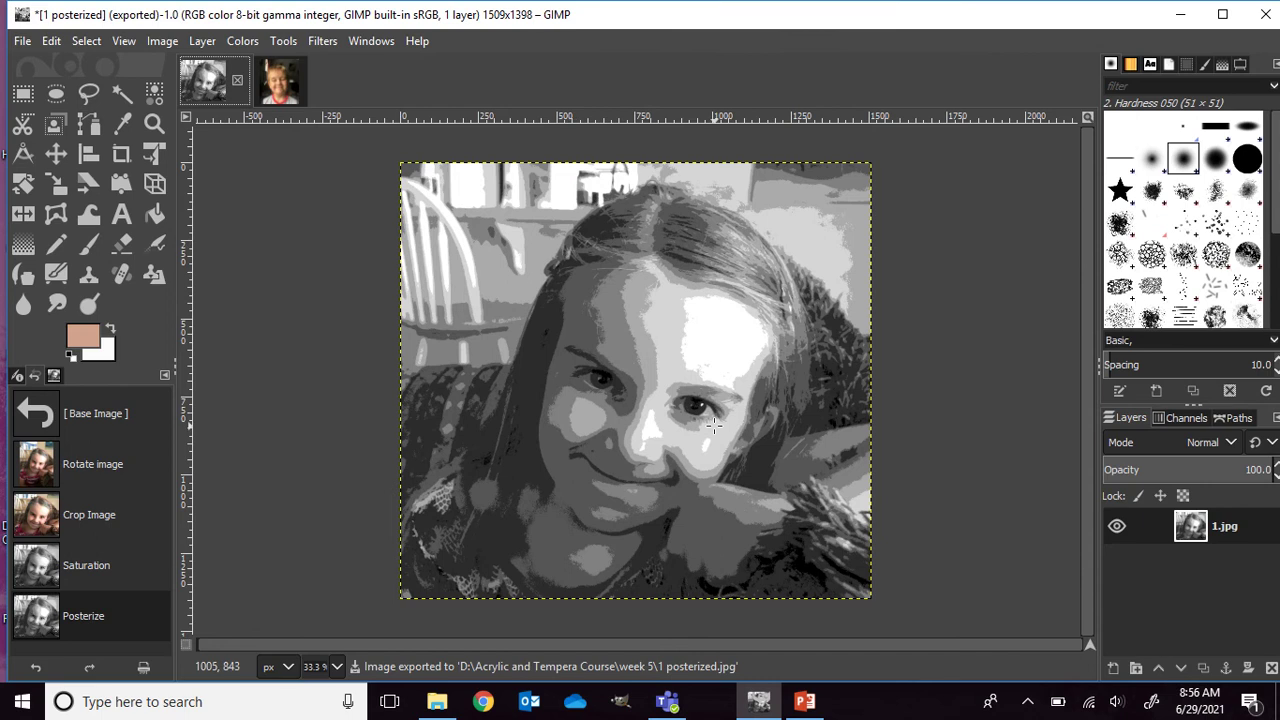
- On the boy's 2.jpg, preview a 7-level posterize and cancel it, keeping full colour
left_click(280, 83)
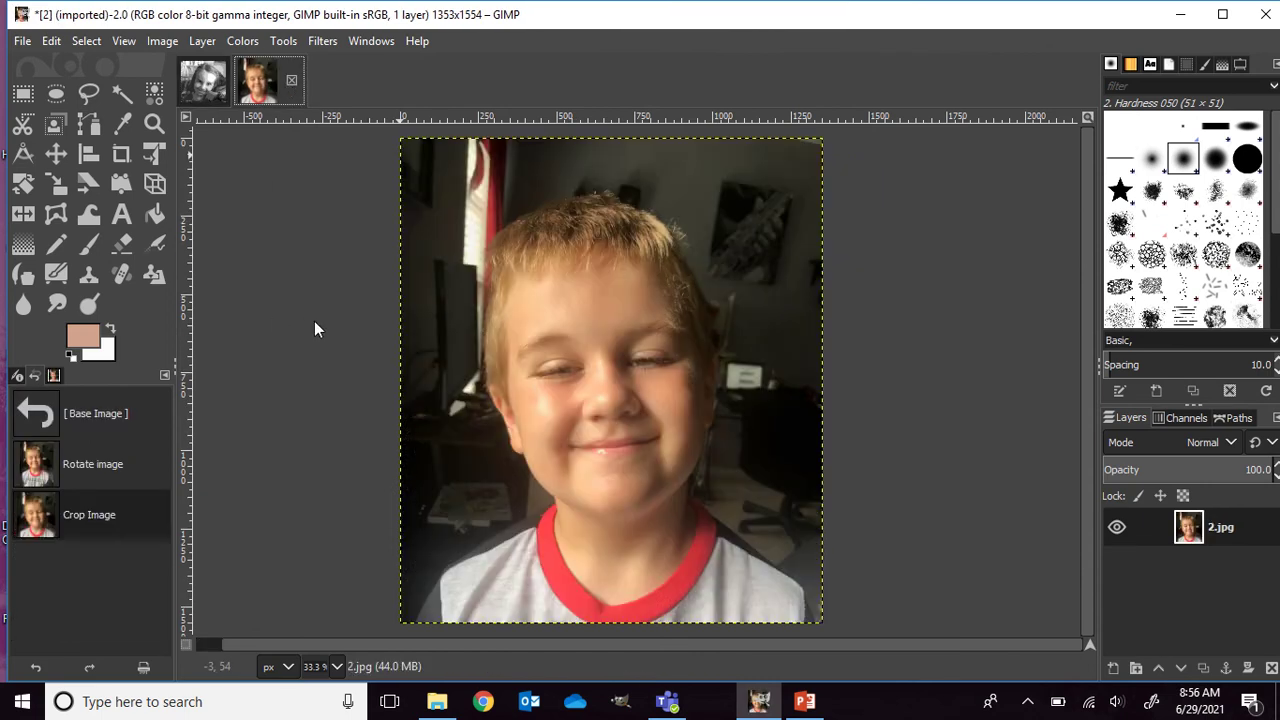
left_click(164, 43)
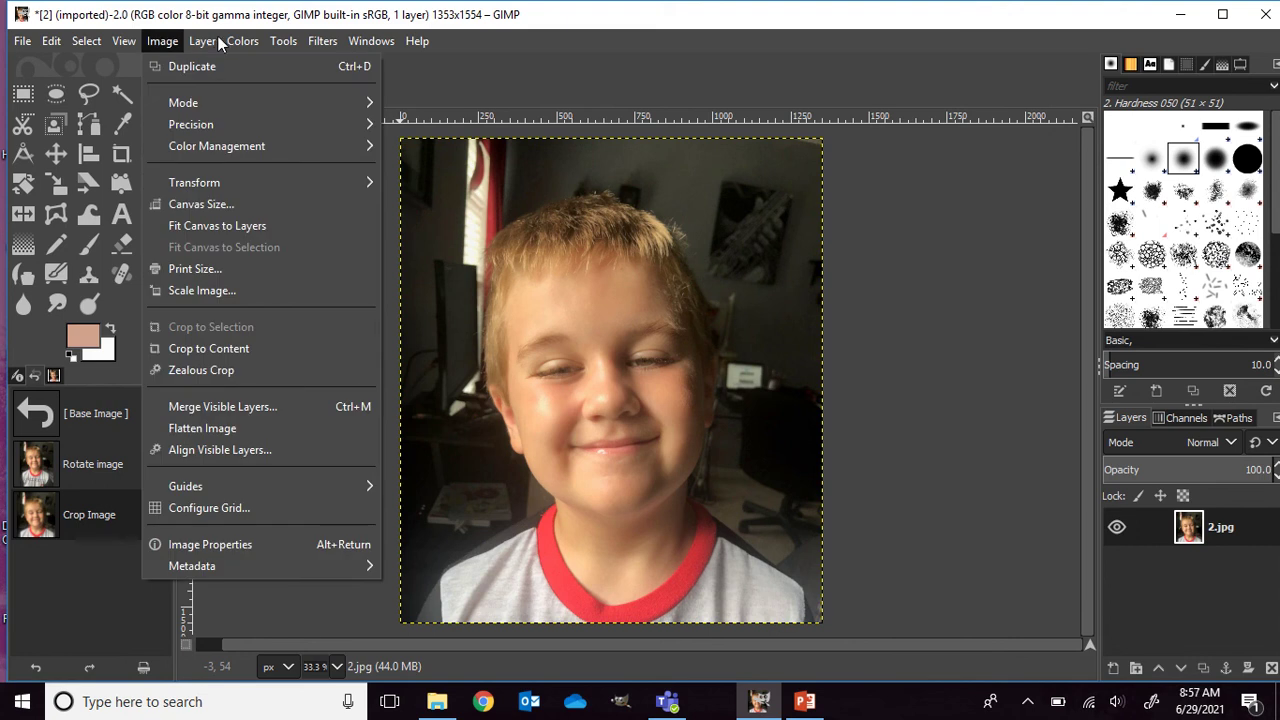
left_click(250, 43)
left_click(251, 43)
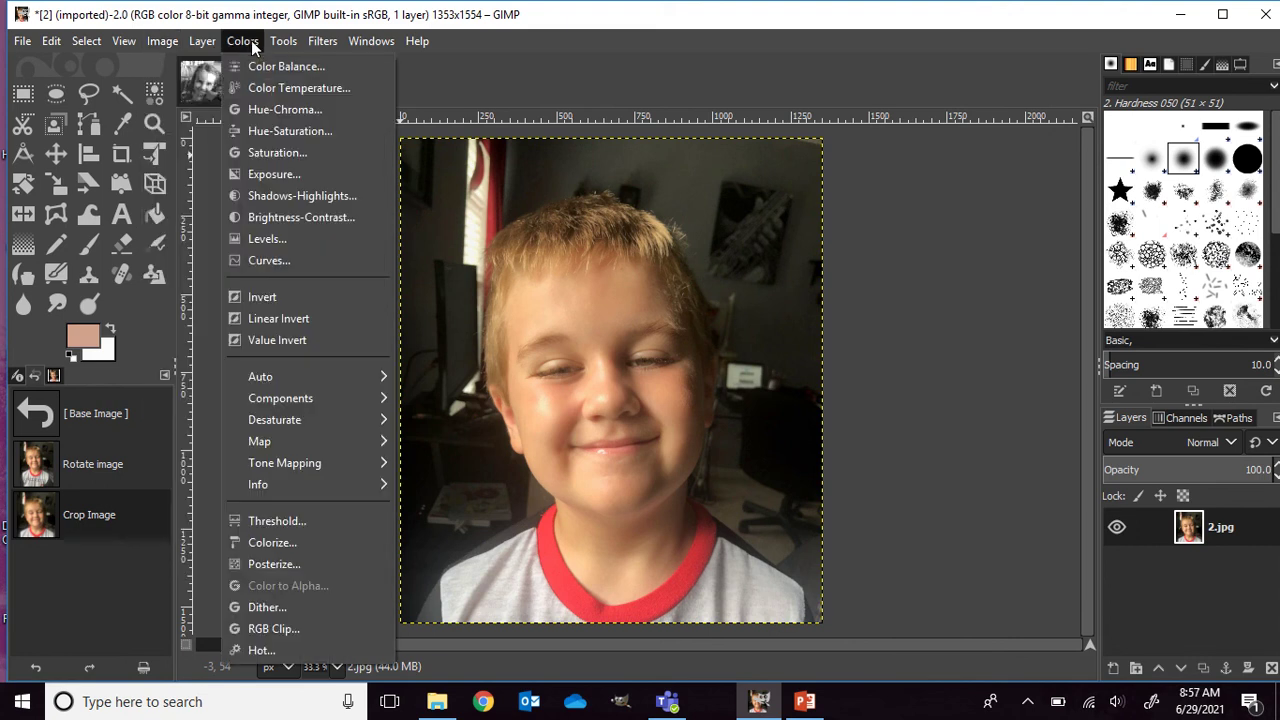
left_click(288, 566)
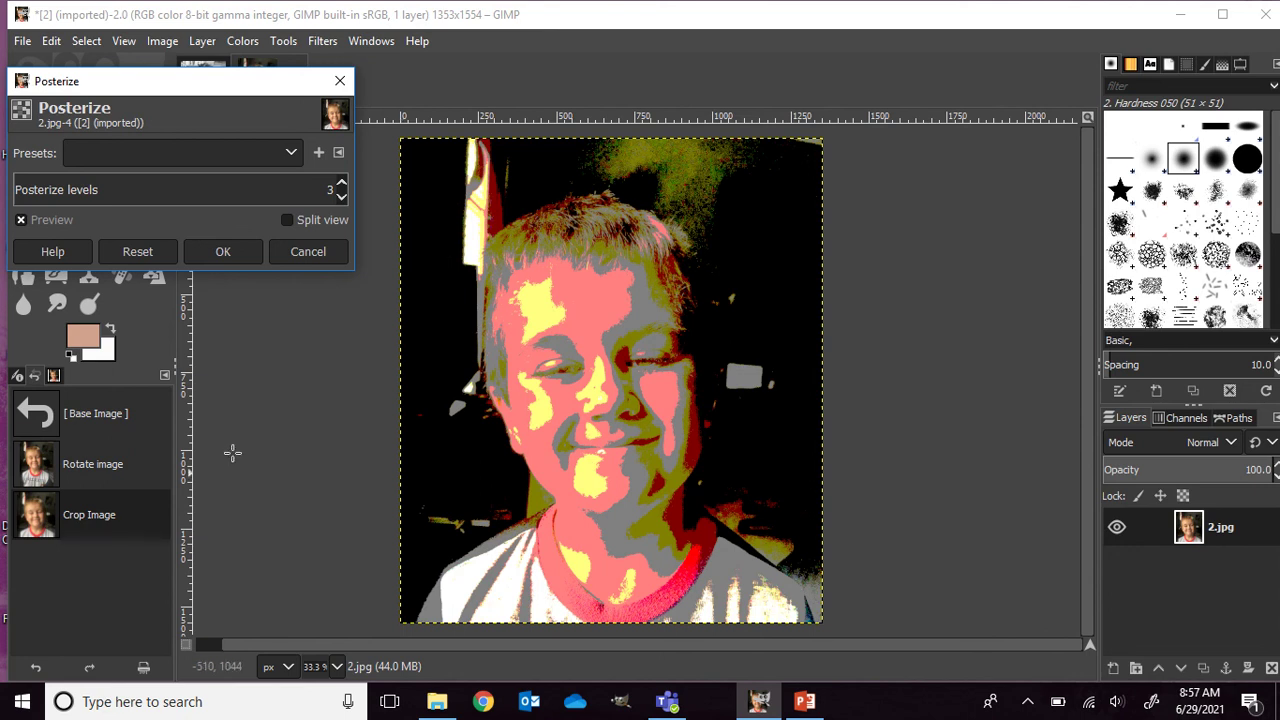
left_click(342, 183)
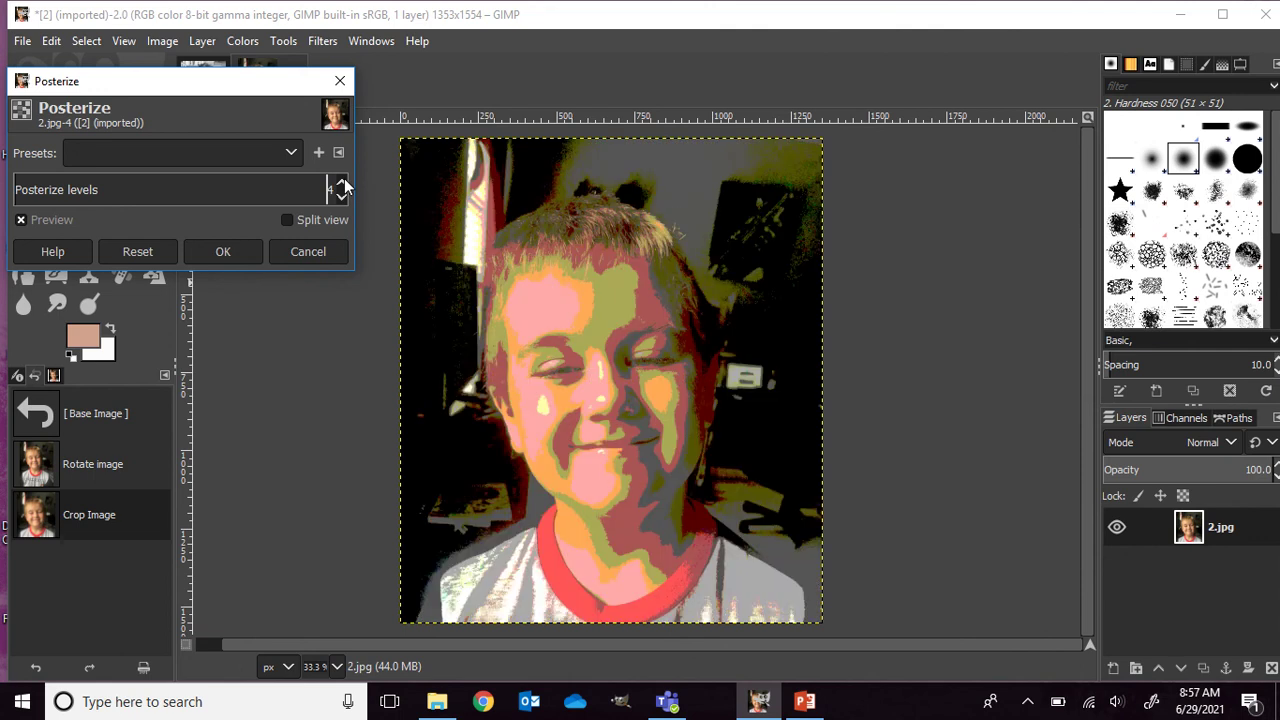
left_click(342, 183)
left_click(342, 183)
left_click(342, 183)
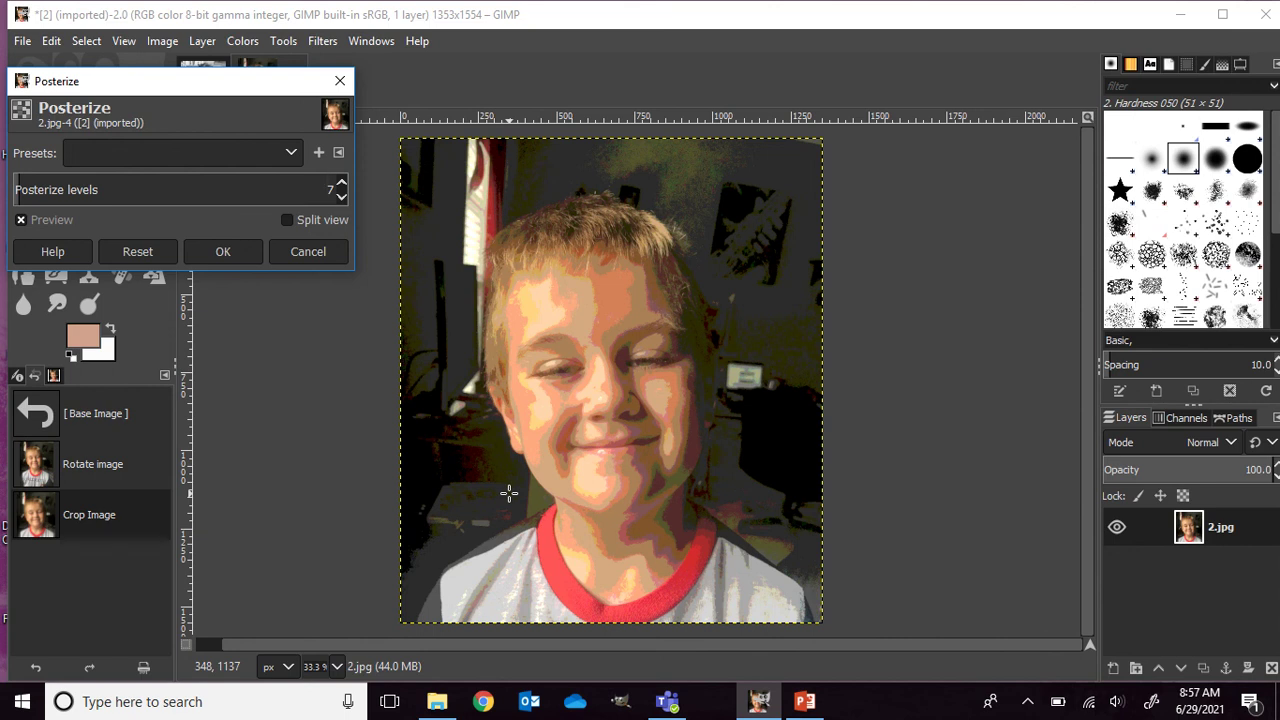
left_click(307, 253)
- Desaturate the boy's 2.jpg to grayscale with the Saturation scale at 0
left_click(250, 42)
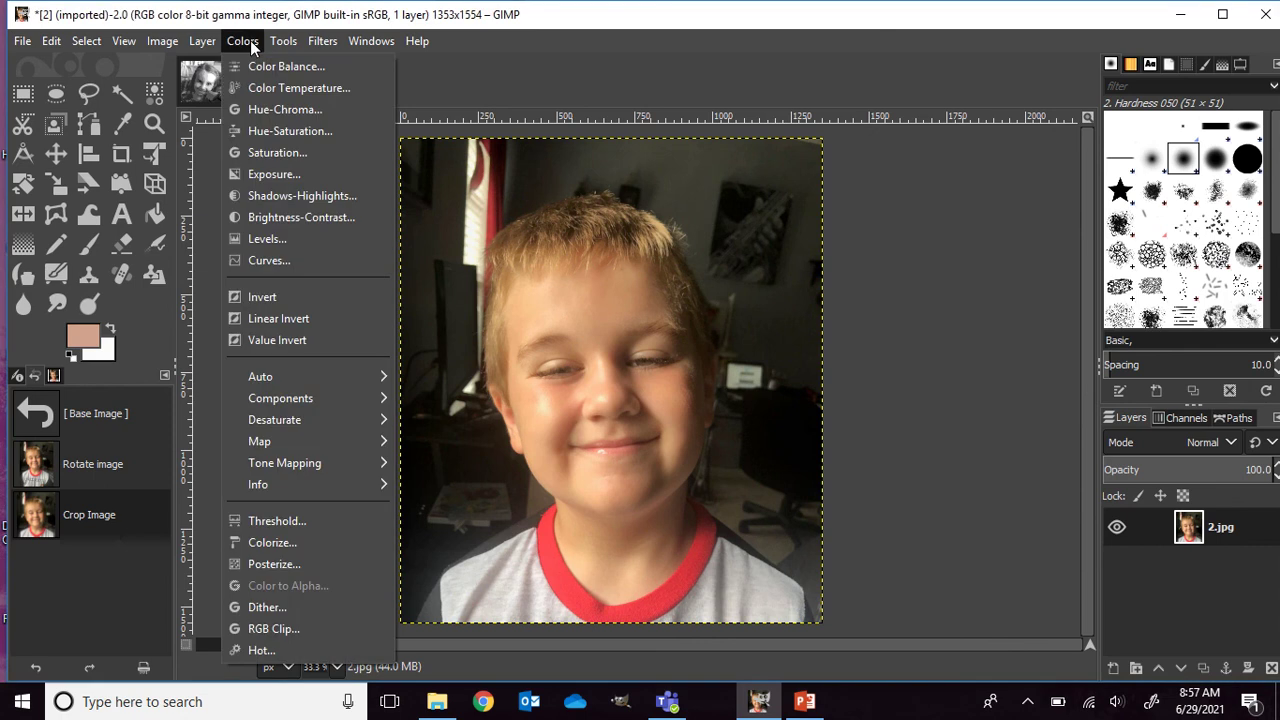
left_click(289, 153)
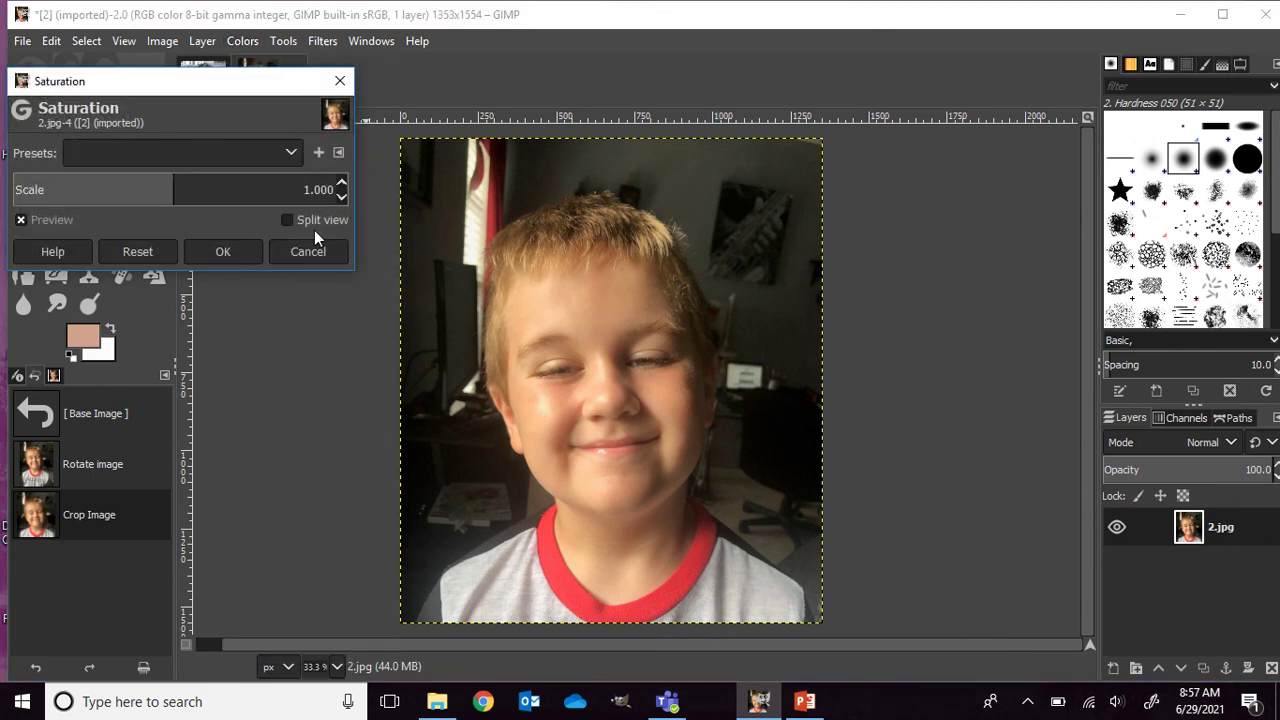
left_click_drag(169, 193, 40, 215)
left_click_drag(185, 198, 14, 198)
left_click_drag(117, 197, 3, 190)
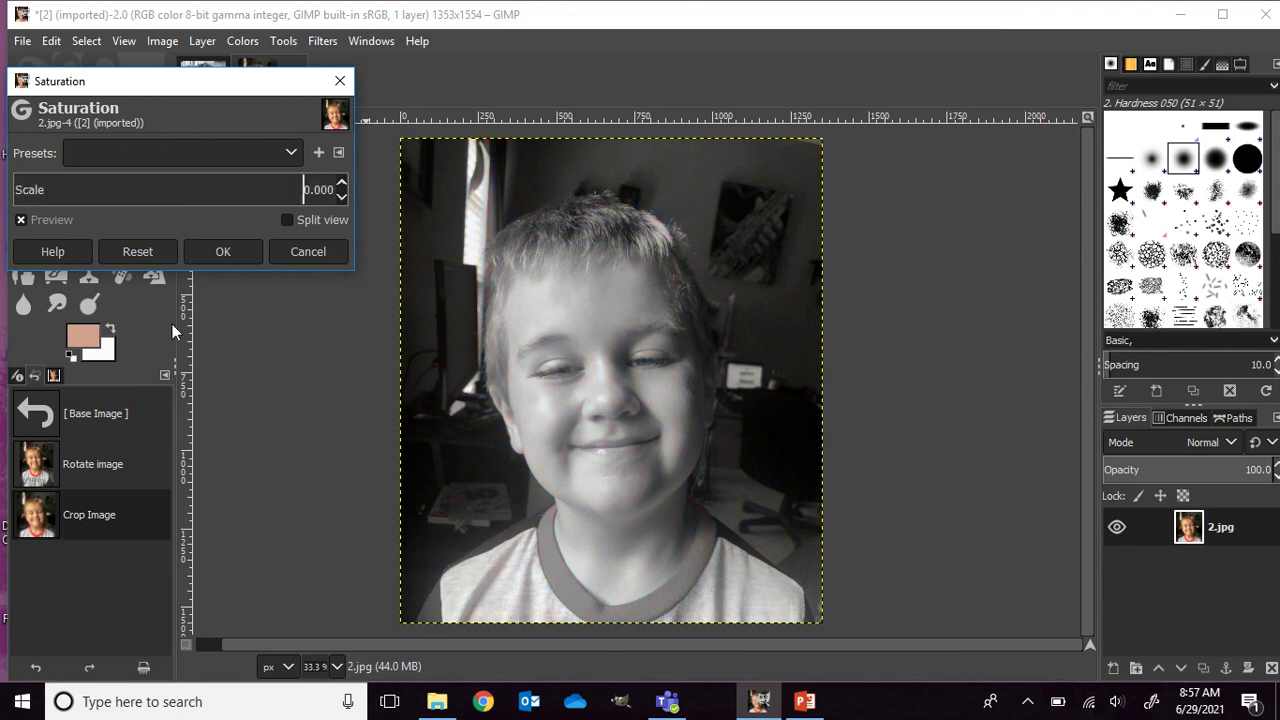
left_click(237, 253)
- Posterize the grayscale boy portrait with levels raised to 7
left_click(244, 40)
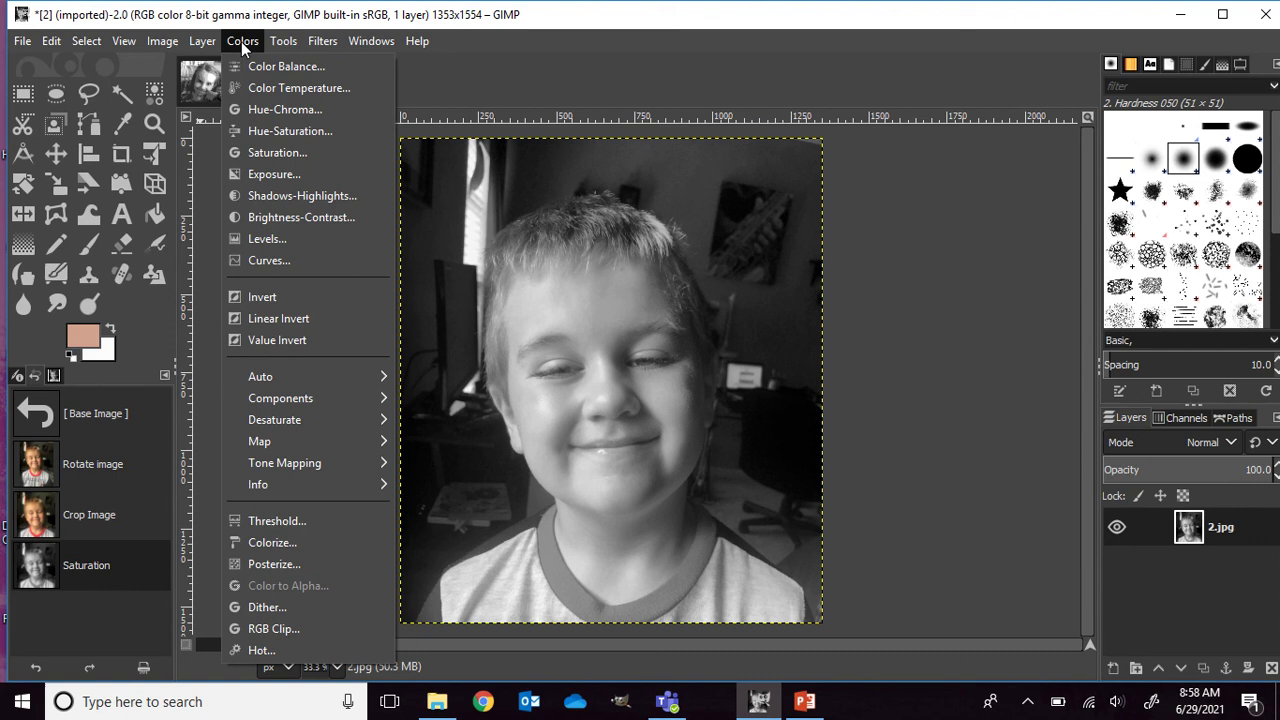
left_click(278, 564)
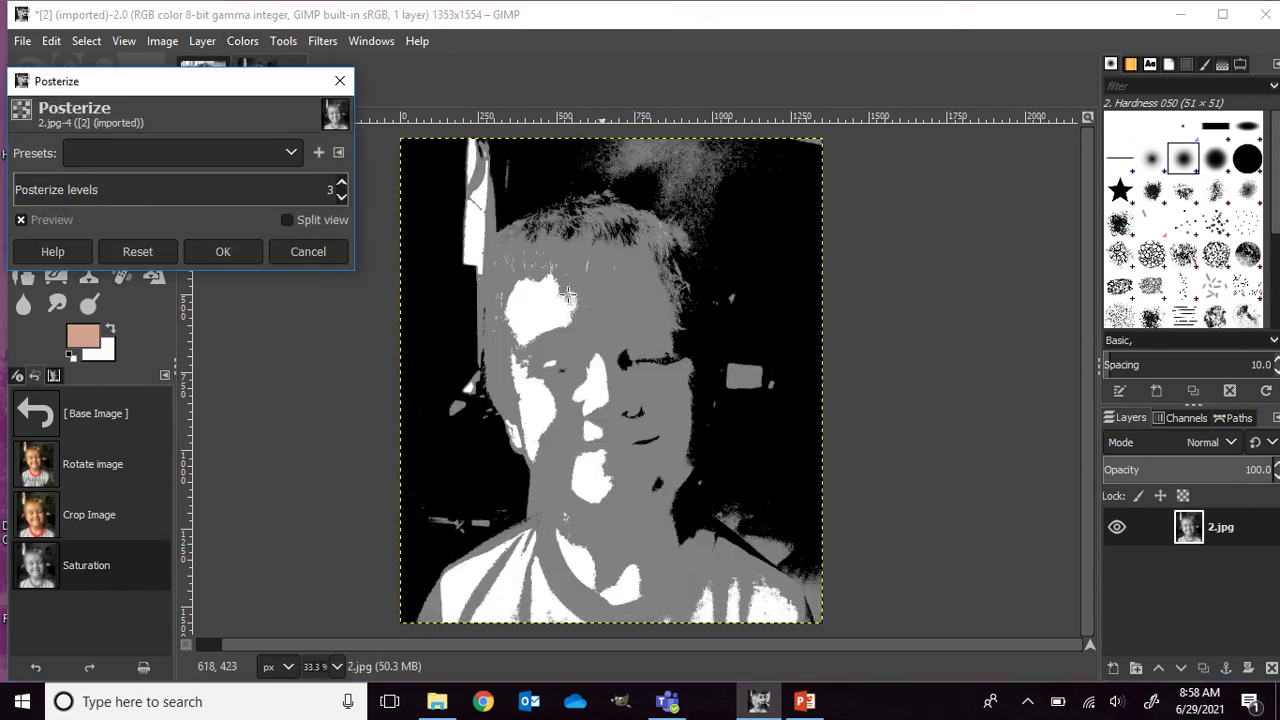
left_click(342, 184)
left_click(342, 184)
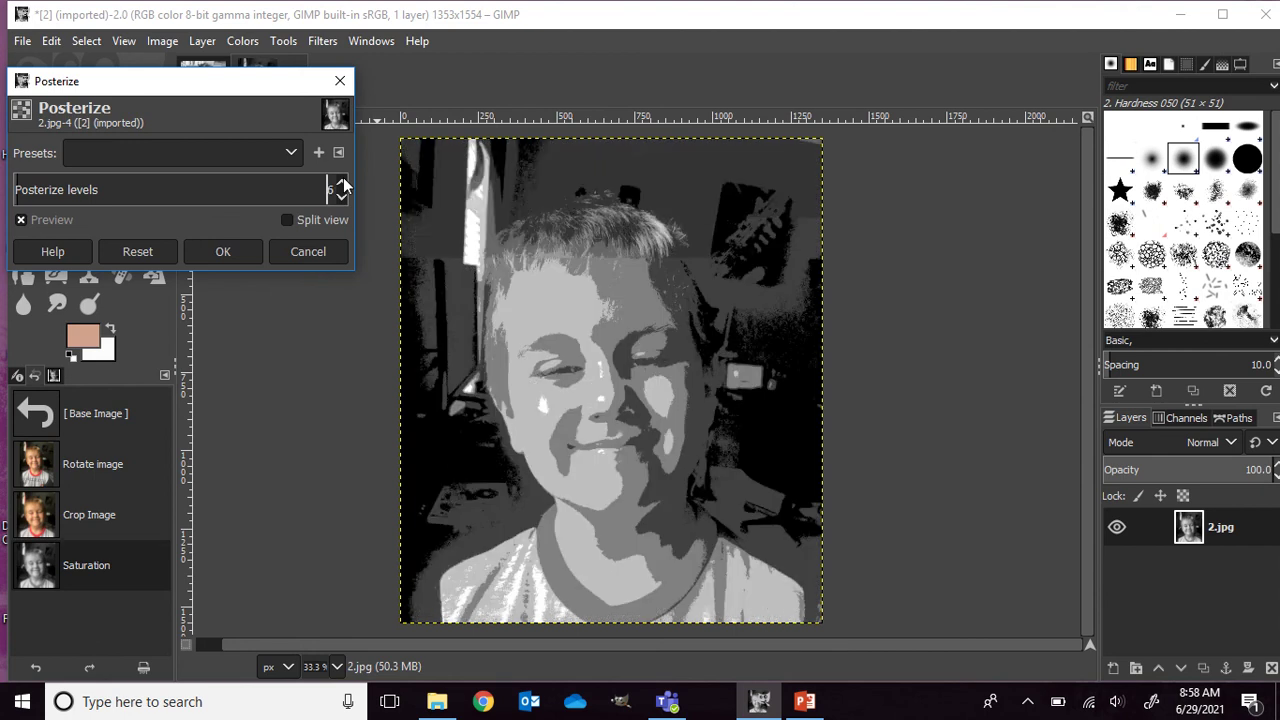
left_click(342, 184)
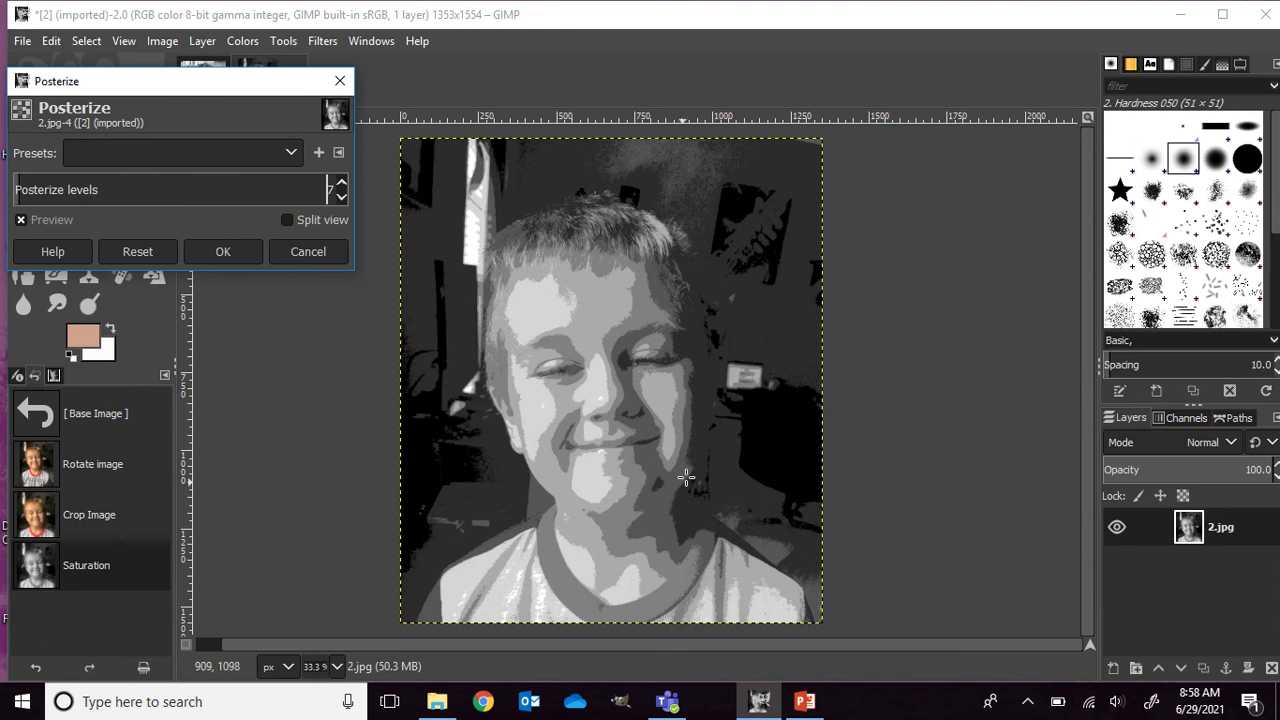
left_click(223, 253)
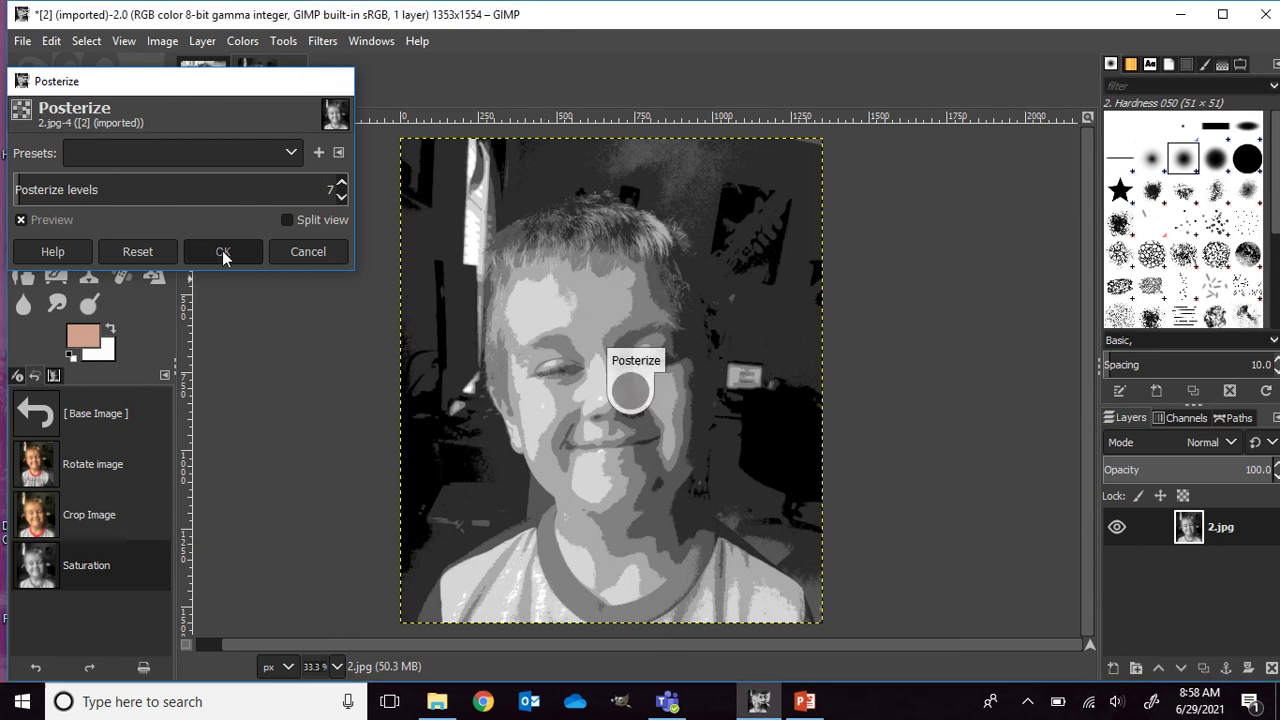
- Name the export '2 posterized' and choose JPEG image as the file type
left_click(20, 42)
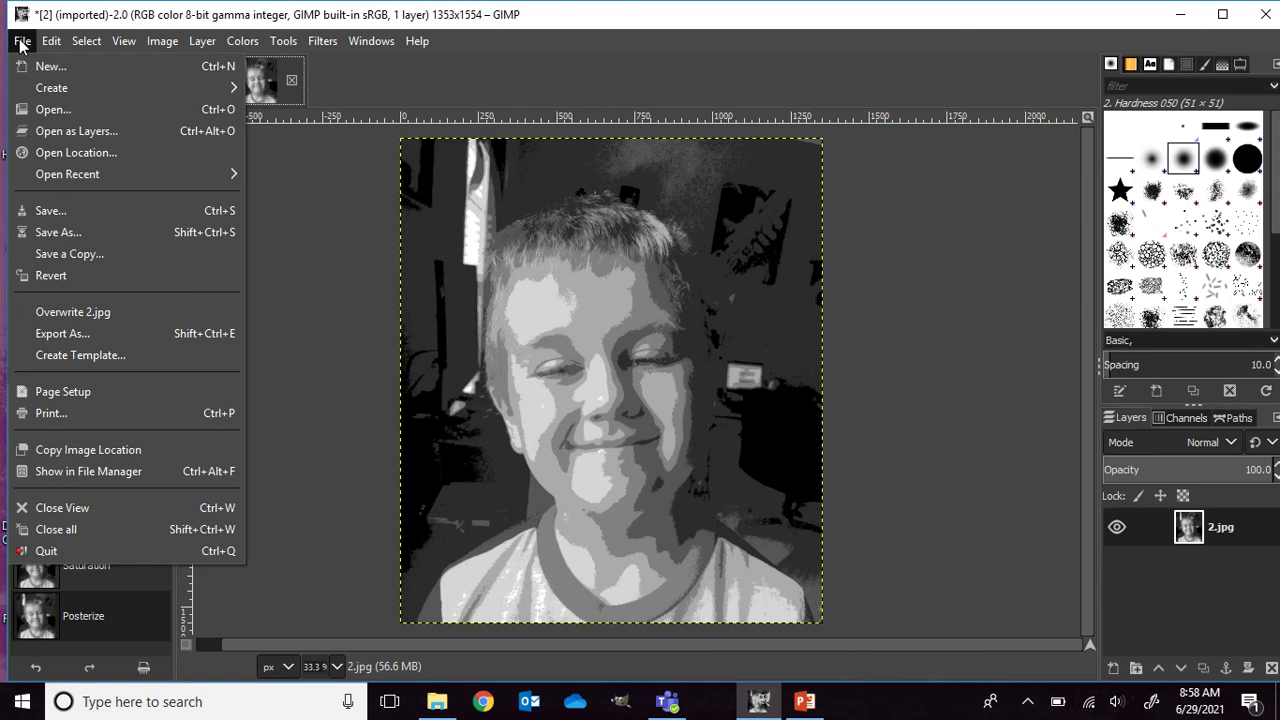
left_click(83, 333)
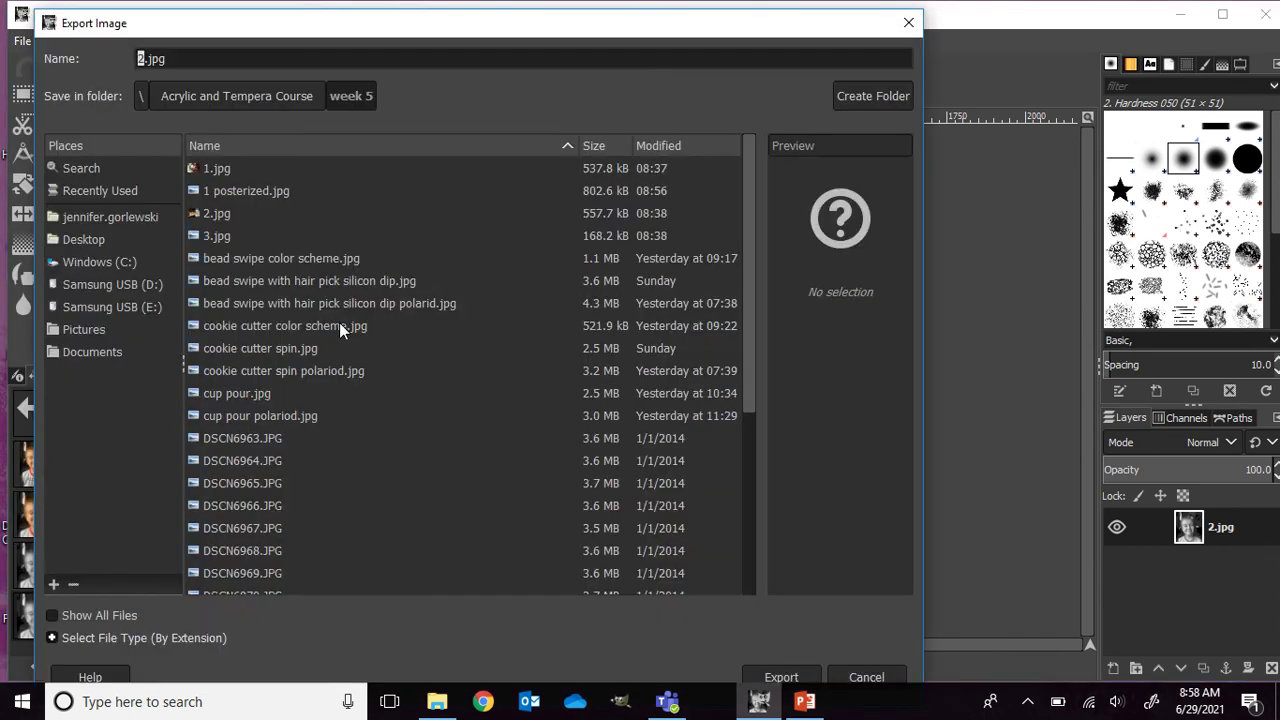
left_click(147, 58)
type("posterinzed")
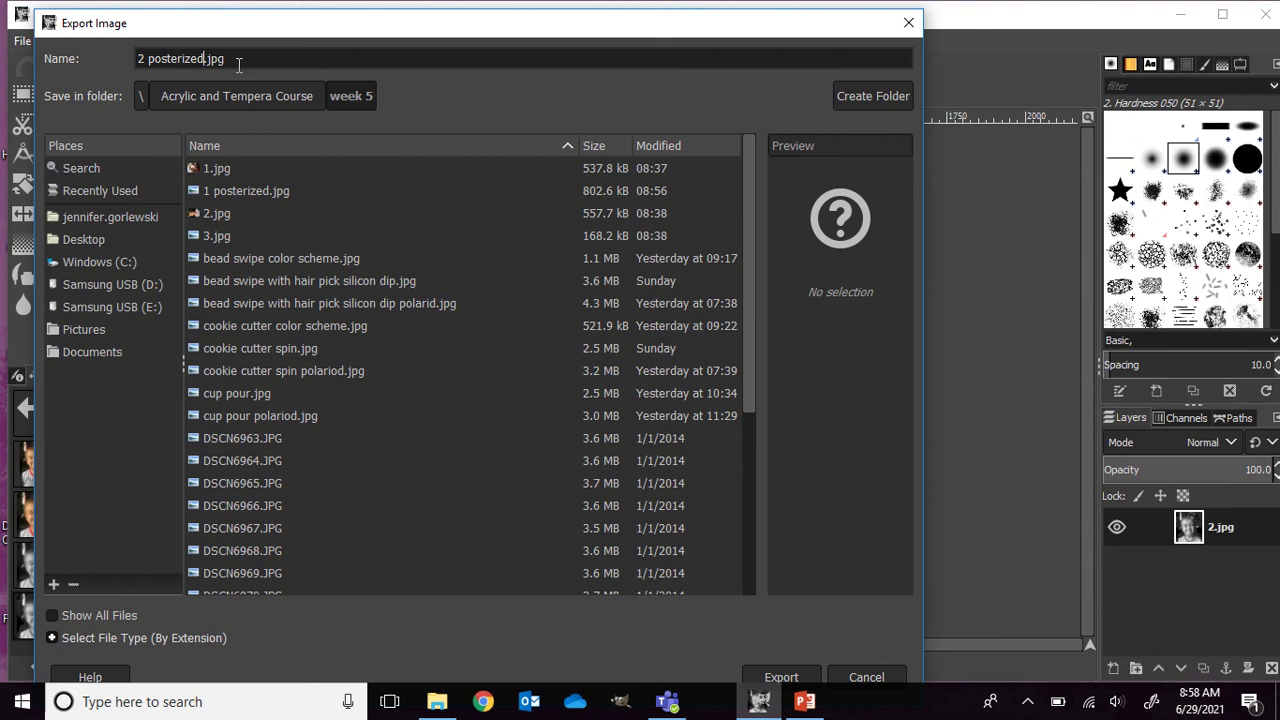
left_click(94, 639)
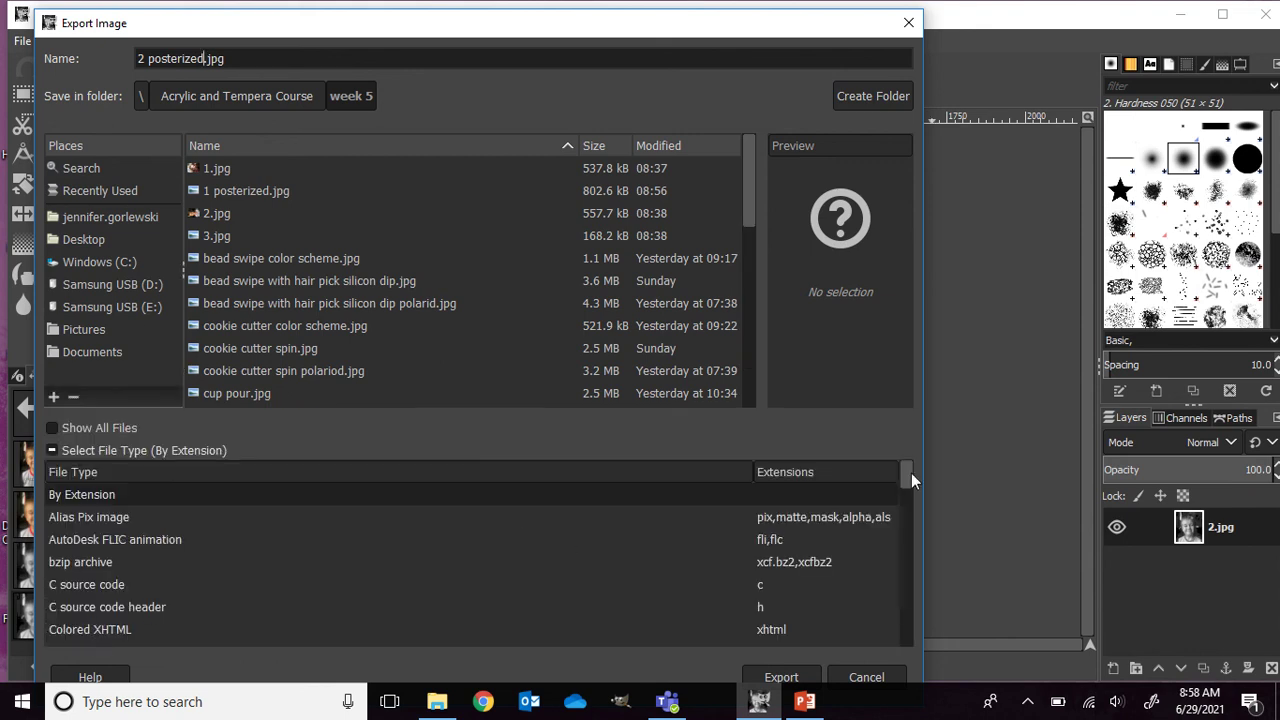
left_click_drag(907, 474, 898, 532)
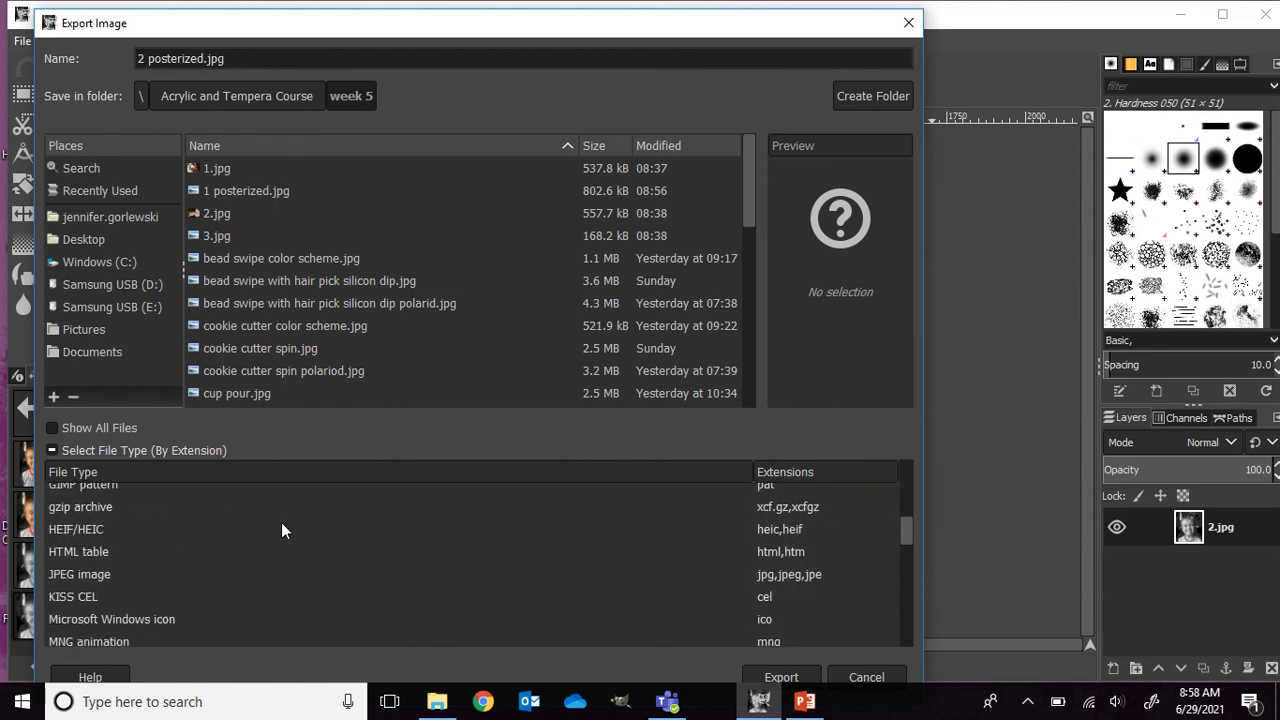
left_click(68, 573)
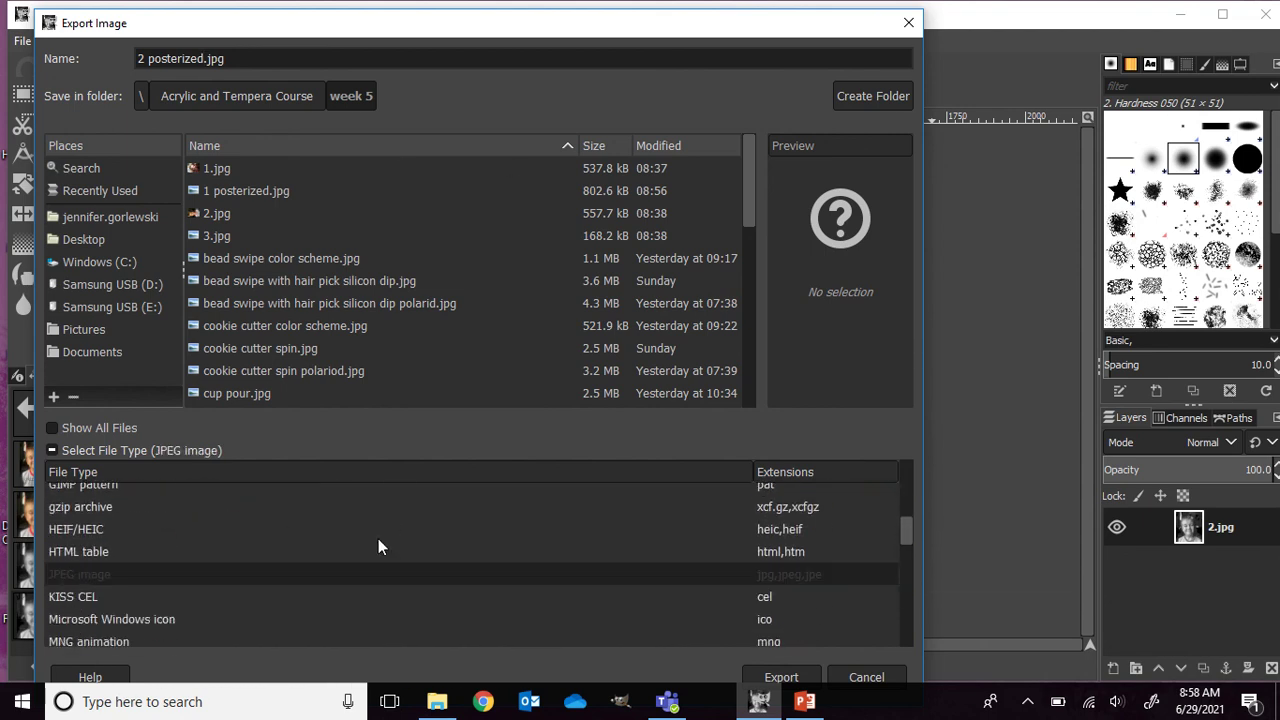
- Export the file with JPEG quality set to 100
left_click(780, 678)
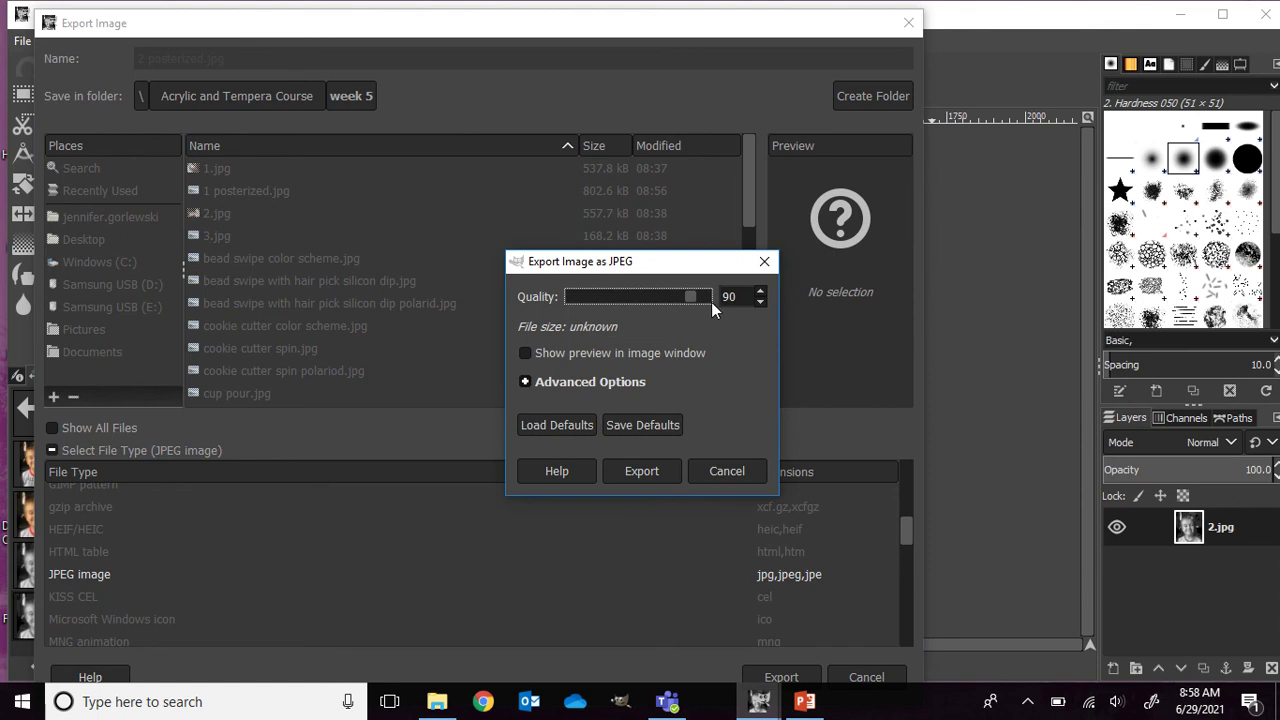
left_click_drag(711, 302, 720, 301)
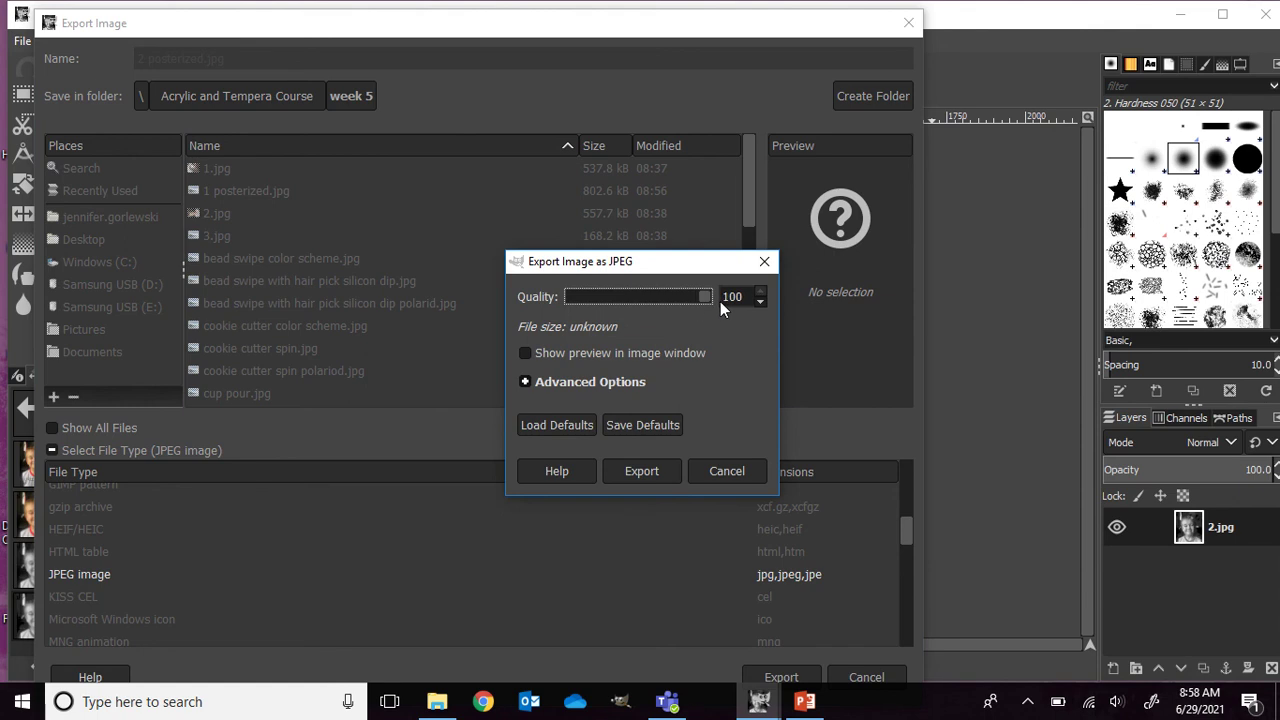
left_click(640, 471)
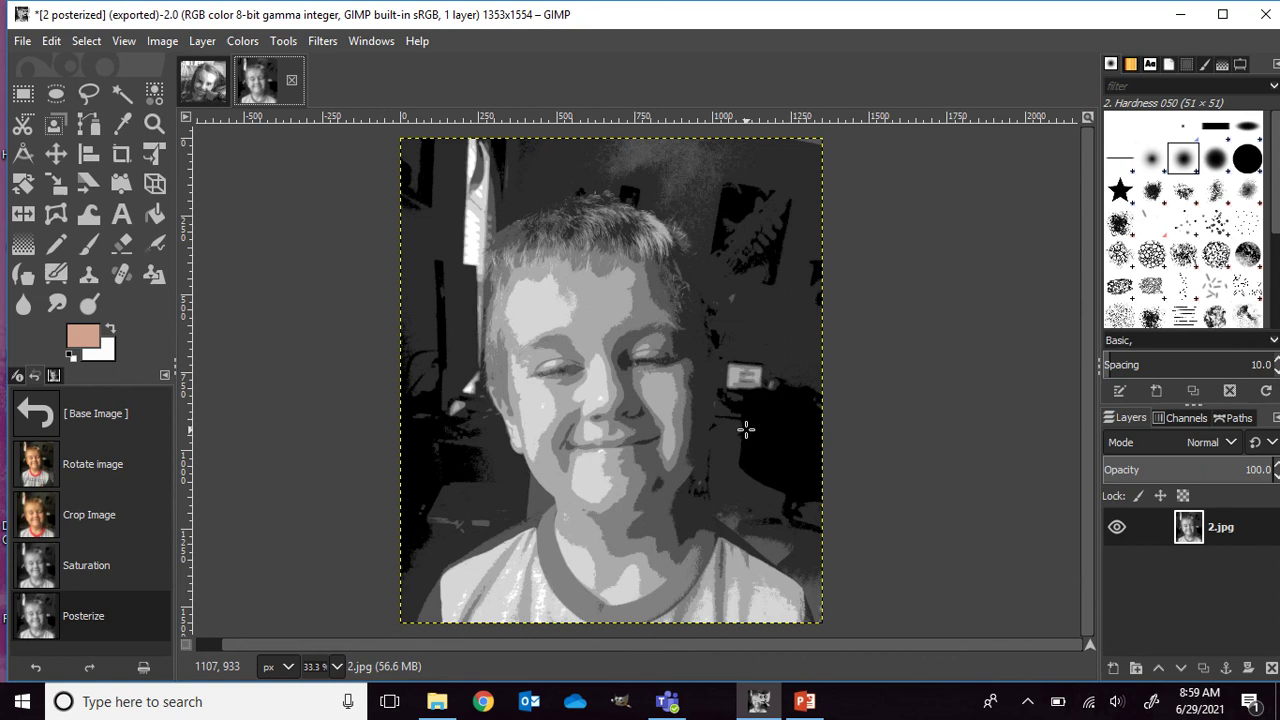
- Undo the posterize and rename the export from '2 posterized' to '2 black and white'
key("ctrl+z")
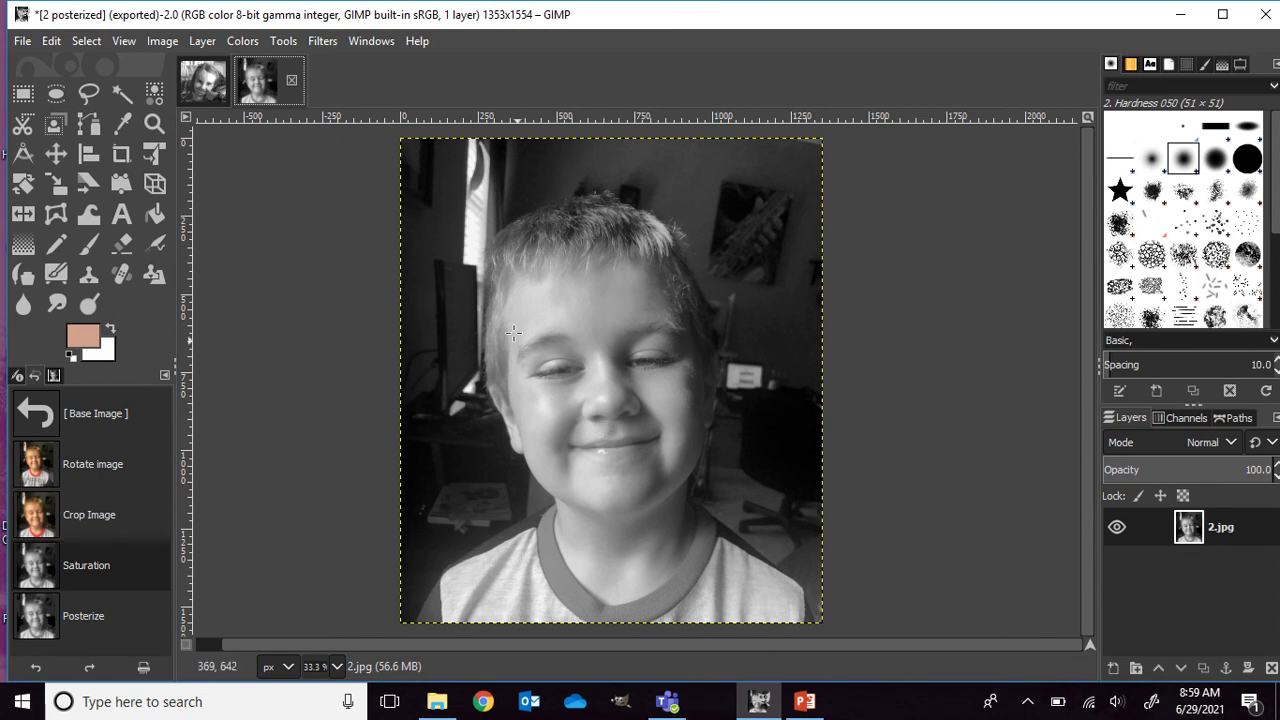
left_click(22, 44)
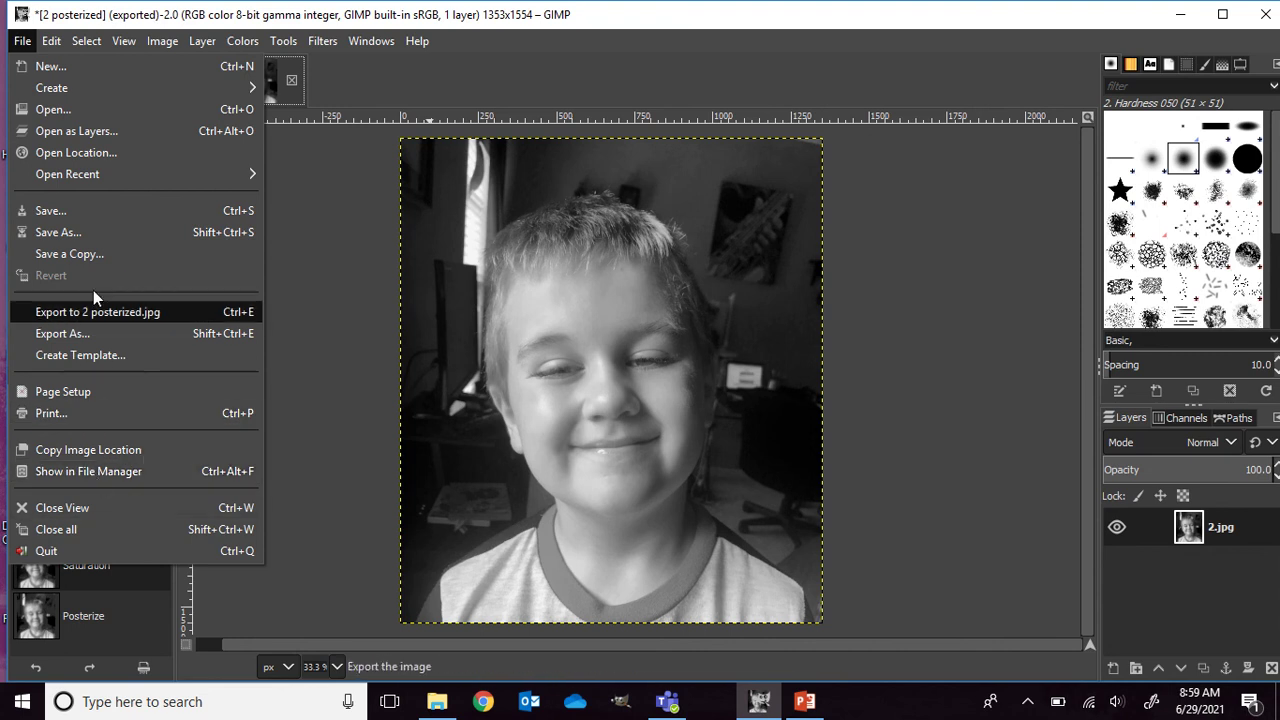
left_click(76, 333)
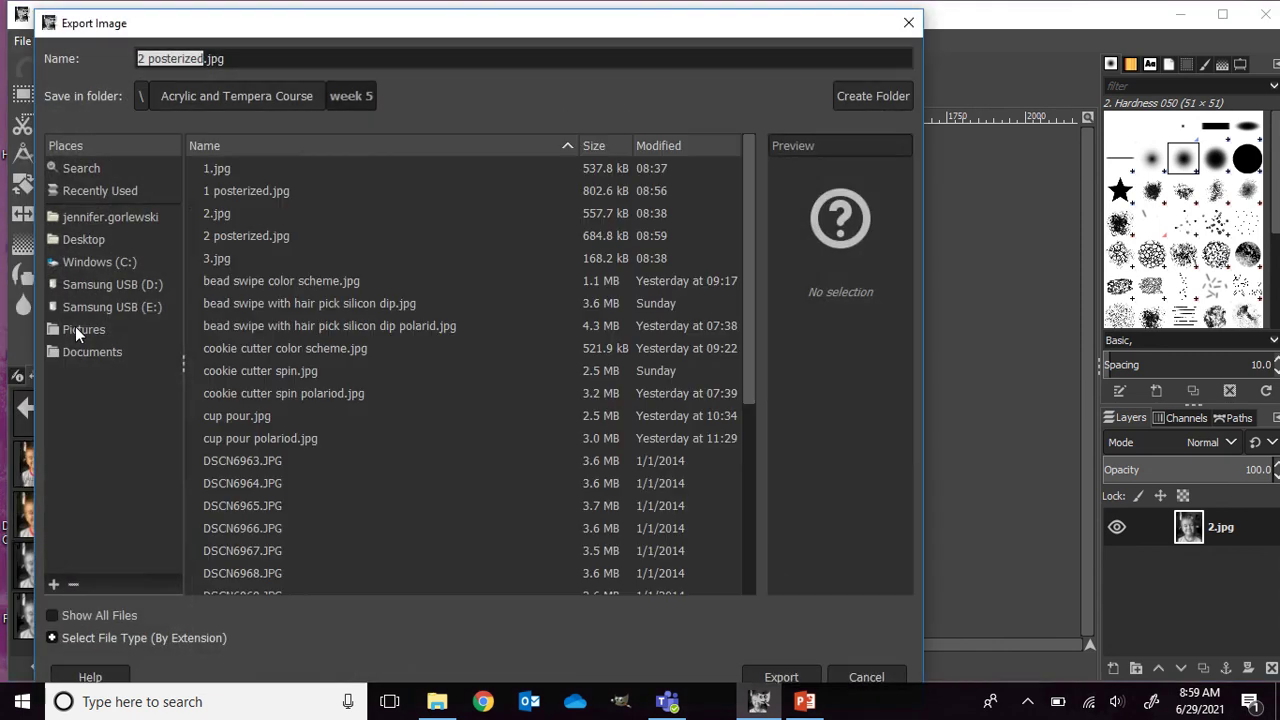
left_click(201, 58)
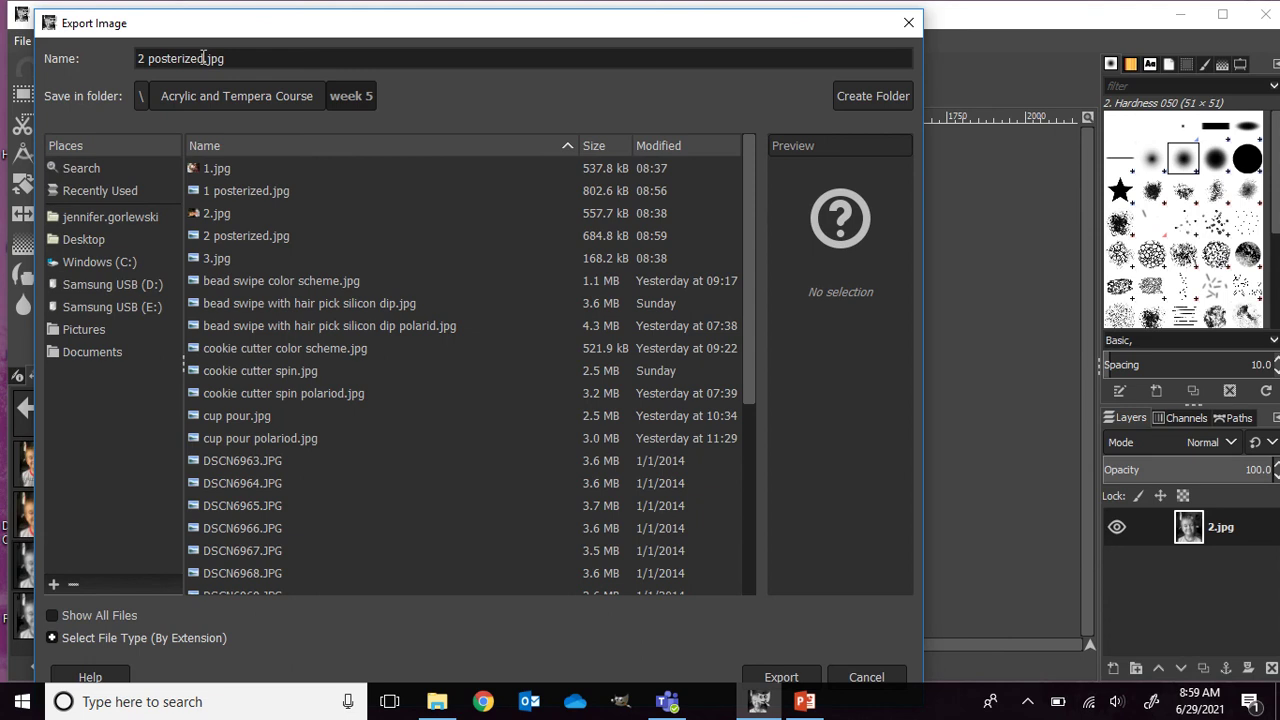
left_click_drag(203, 58, 149, 58)
right_click(150, 58)
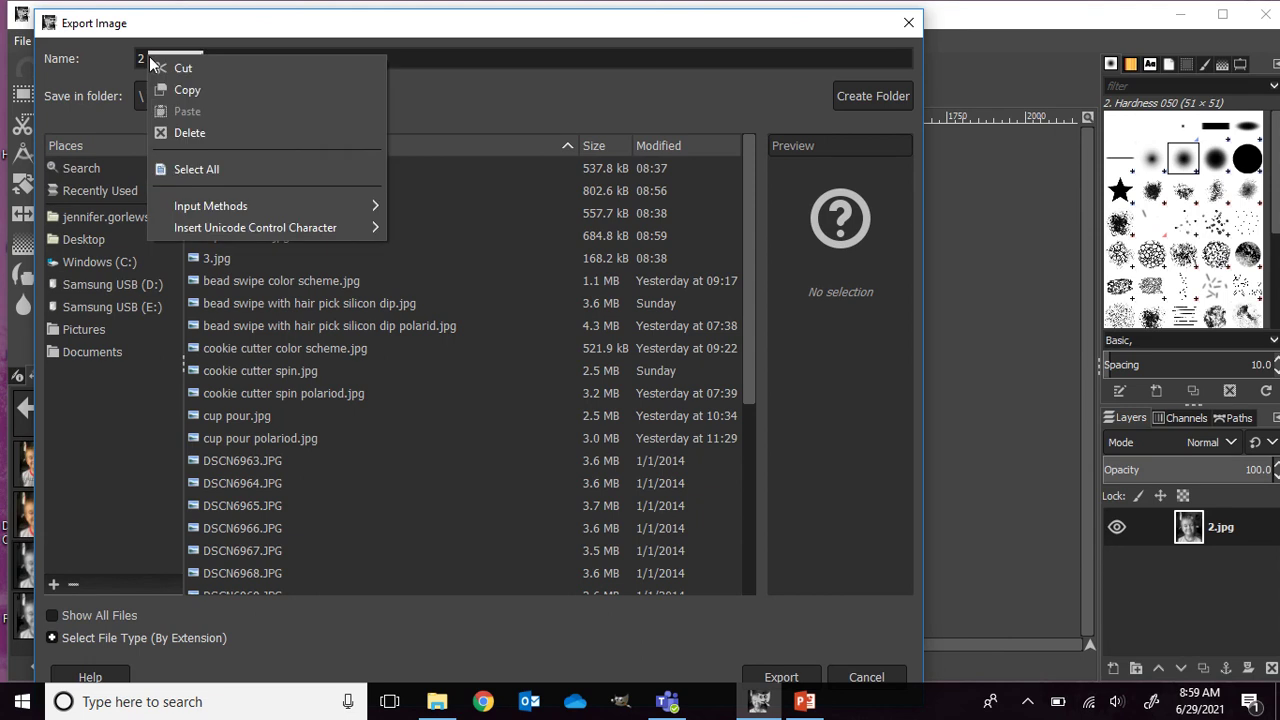
left_click(190, 68)
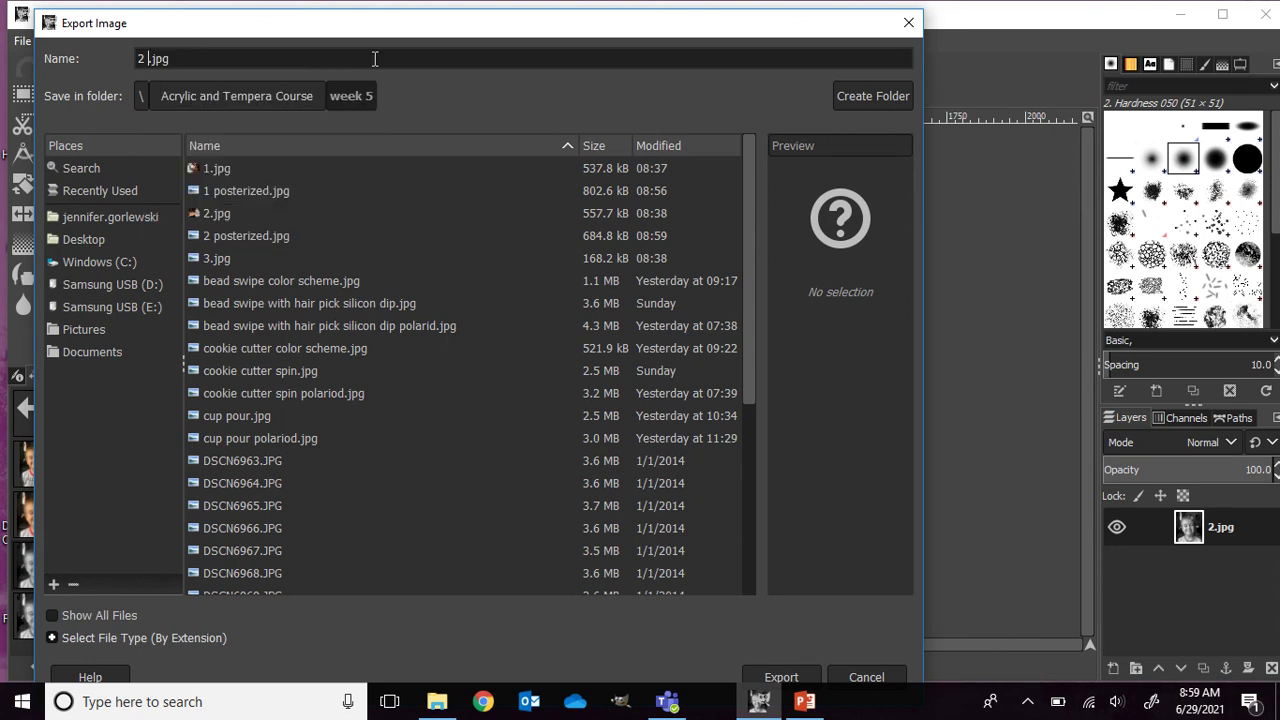
type("black and white")
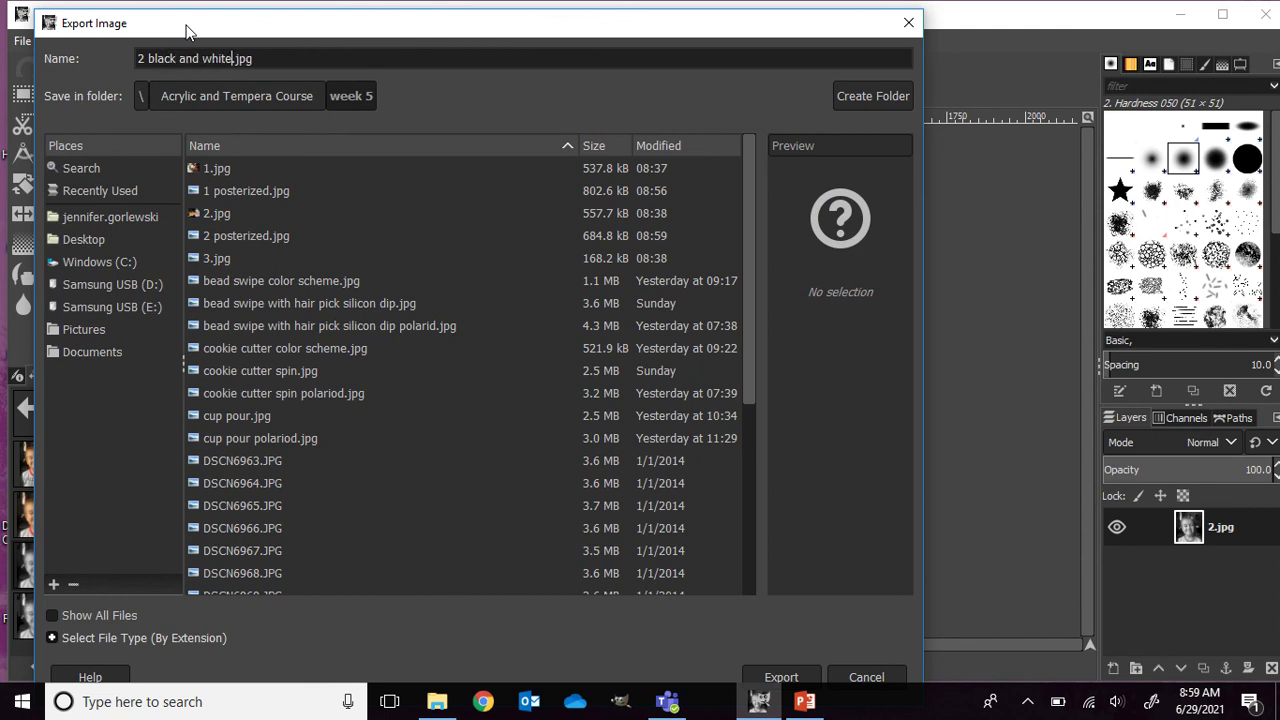
- Export '2 black and white.jpg', then switch to the first portrait, 1 posterized
left_click(777, 678)
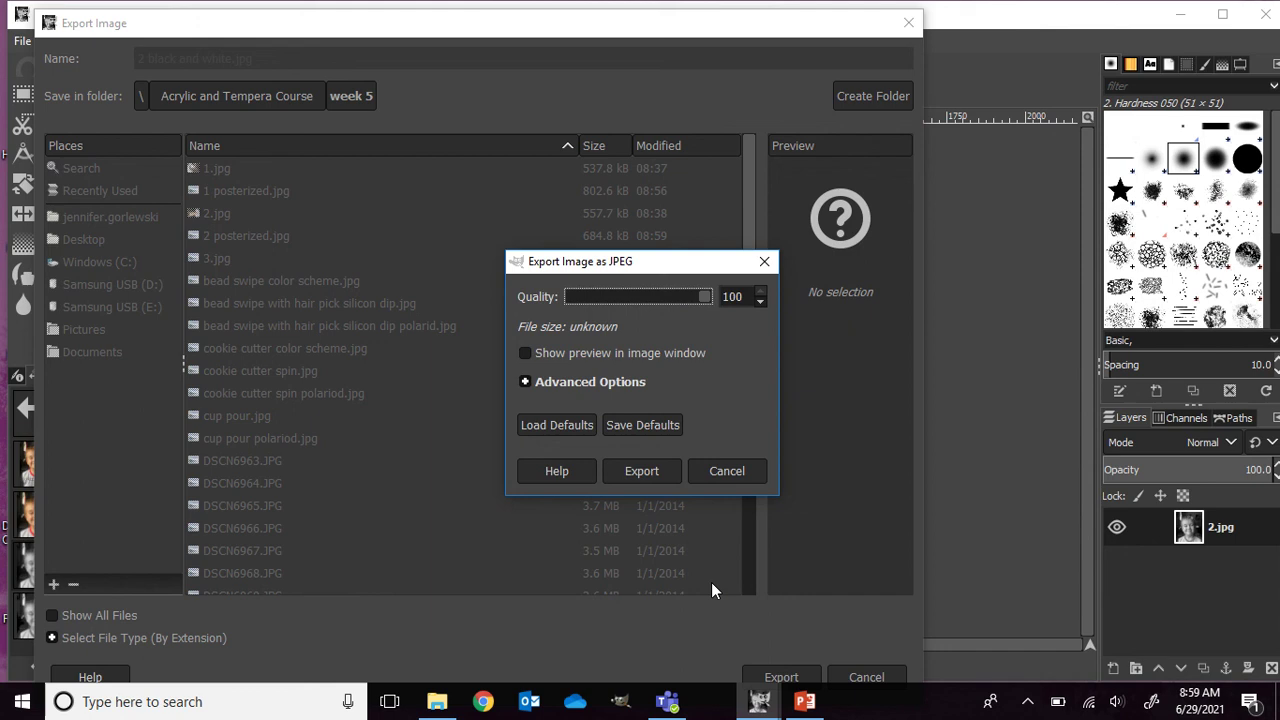
left_click(637, 472)
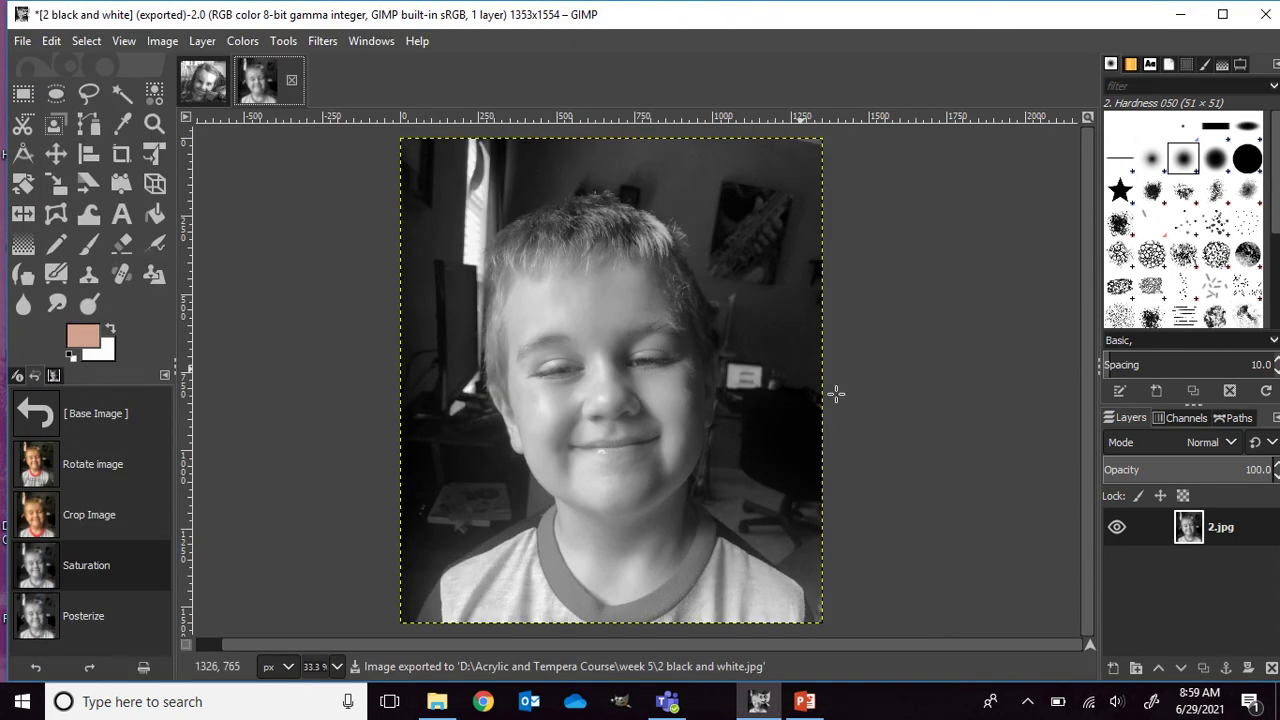
left_click(204, 79)
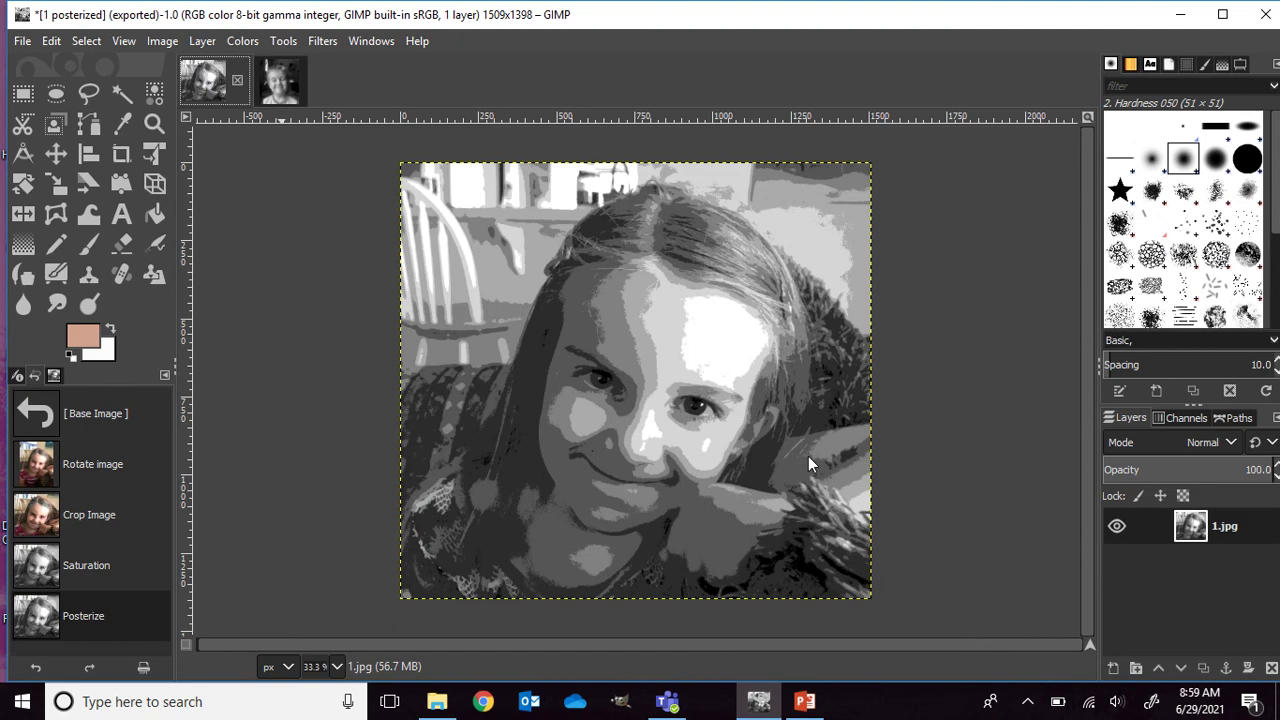
- Undo the first portrait's posterize and export it as '1 black and white.jpg'
key("ctrl+z")
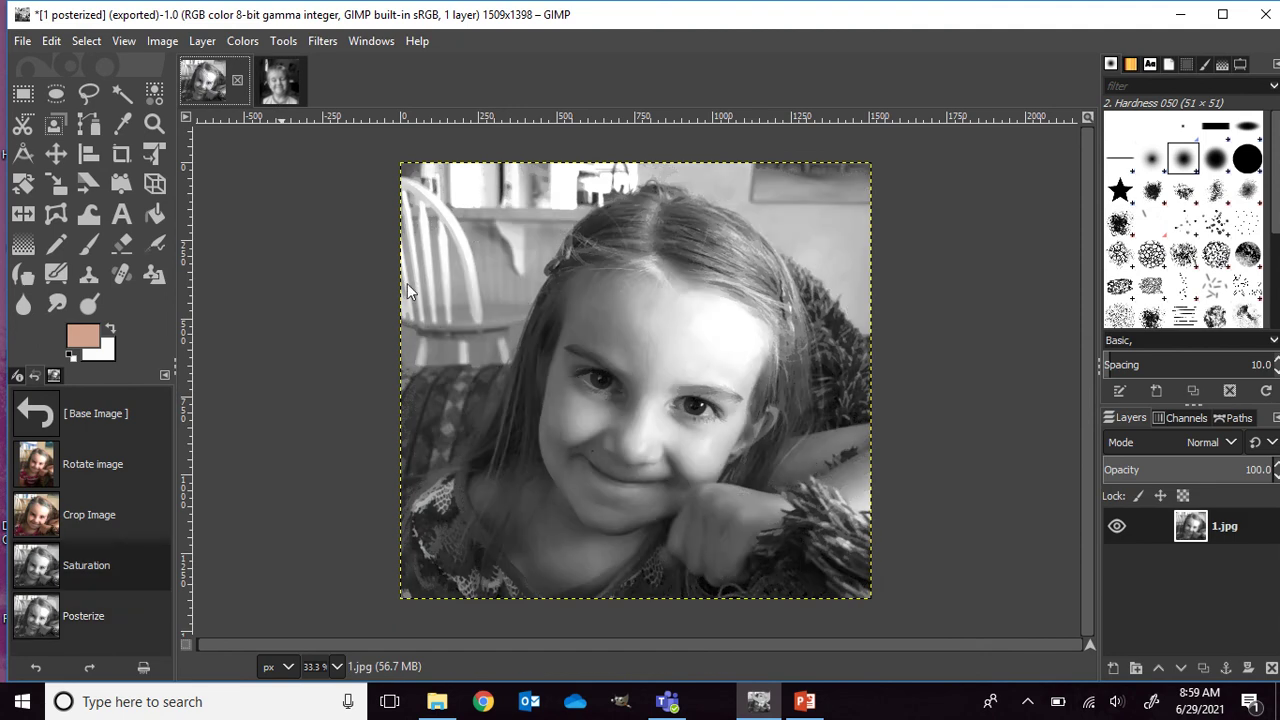
left_click(22, 41)
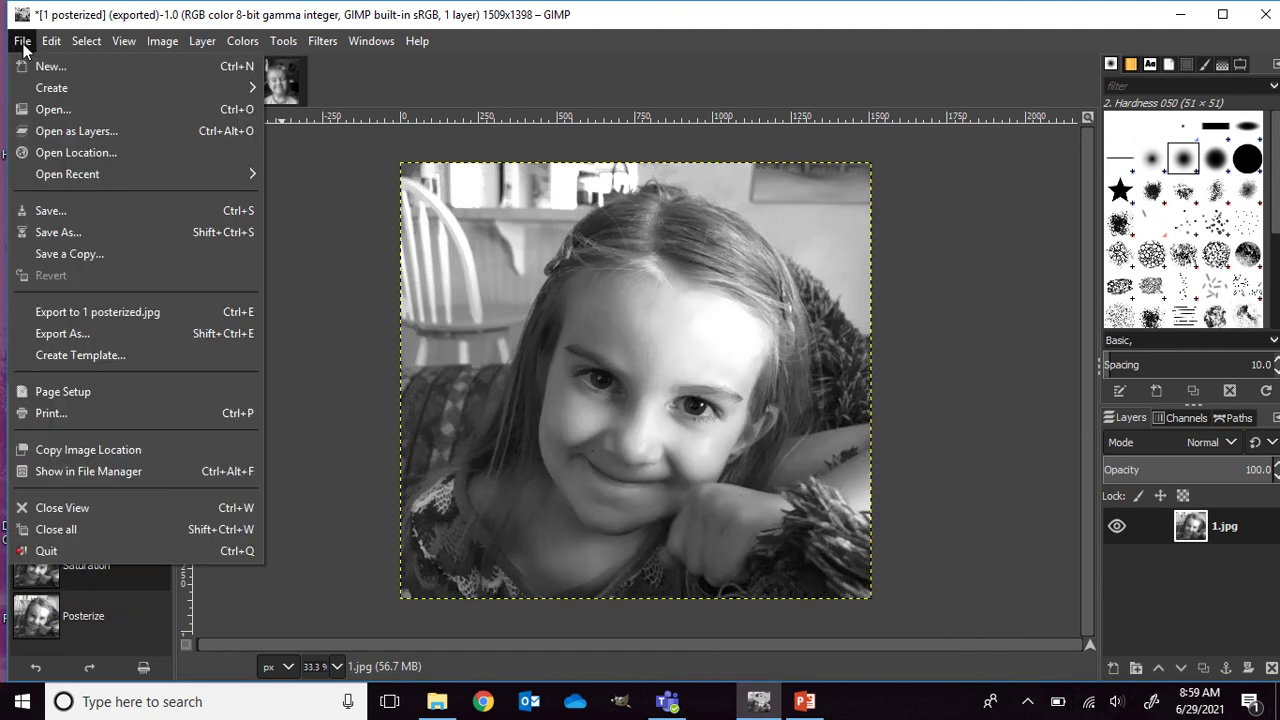
left_click(86, 347)
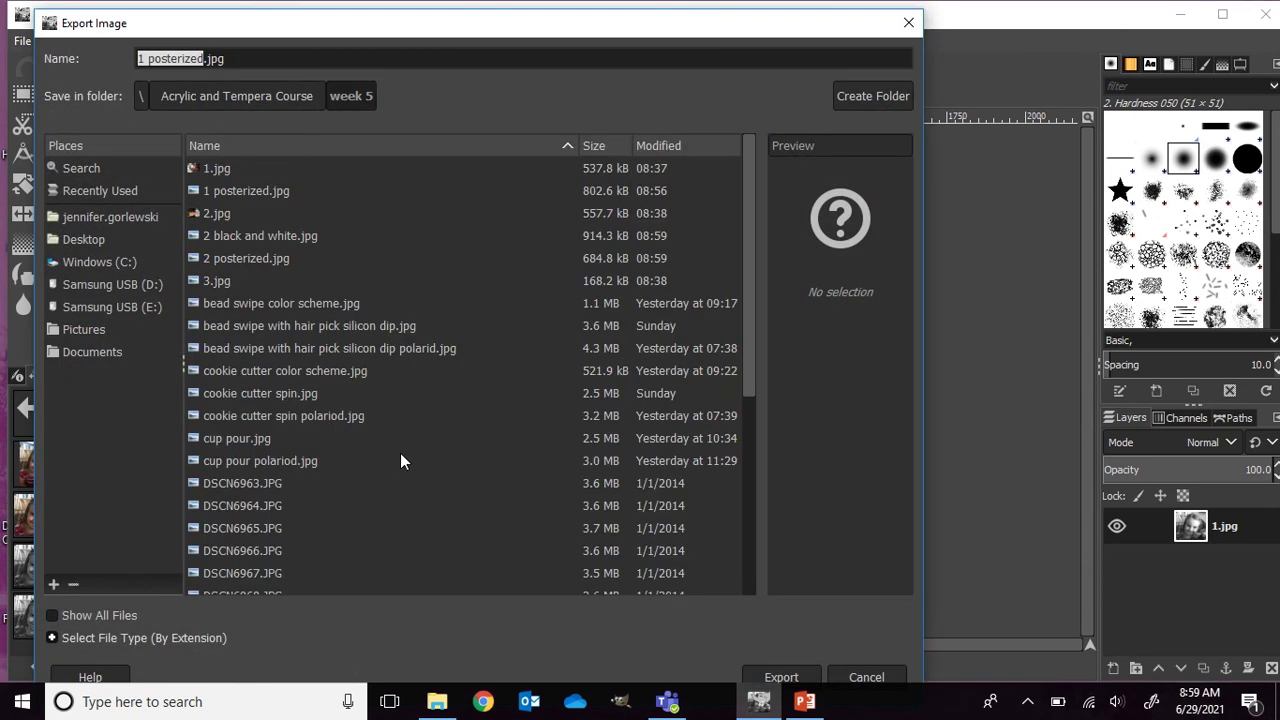
left_click(204, 58)
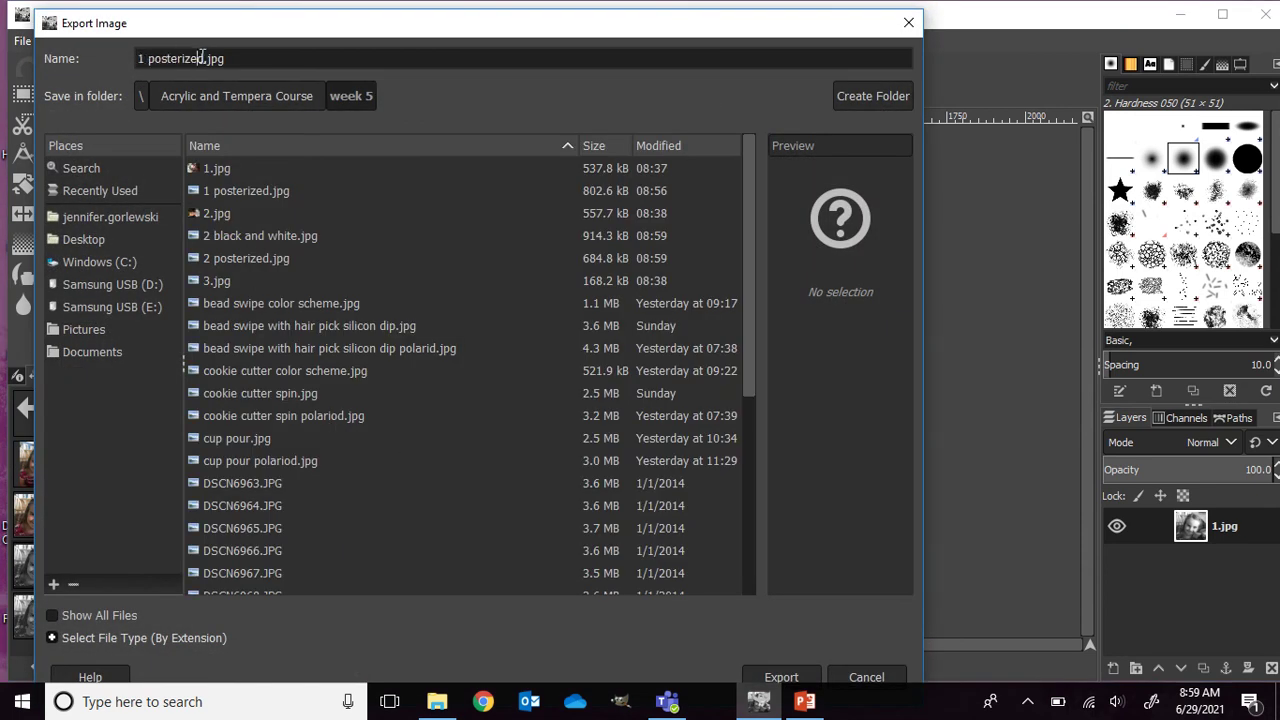
left_click_drag(204, 58, 150, 50)
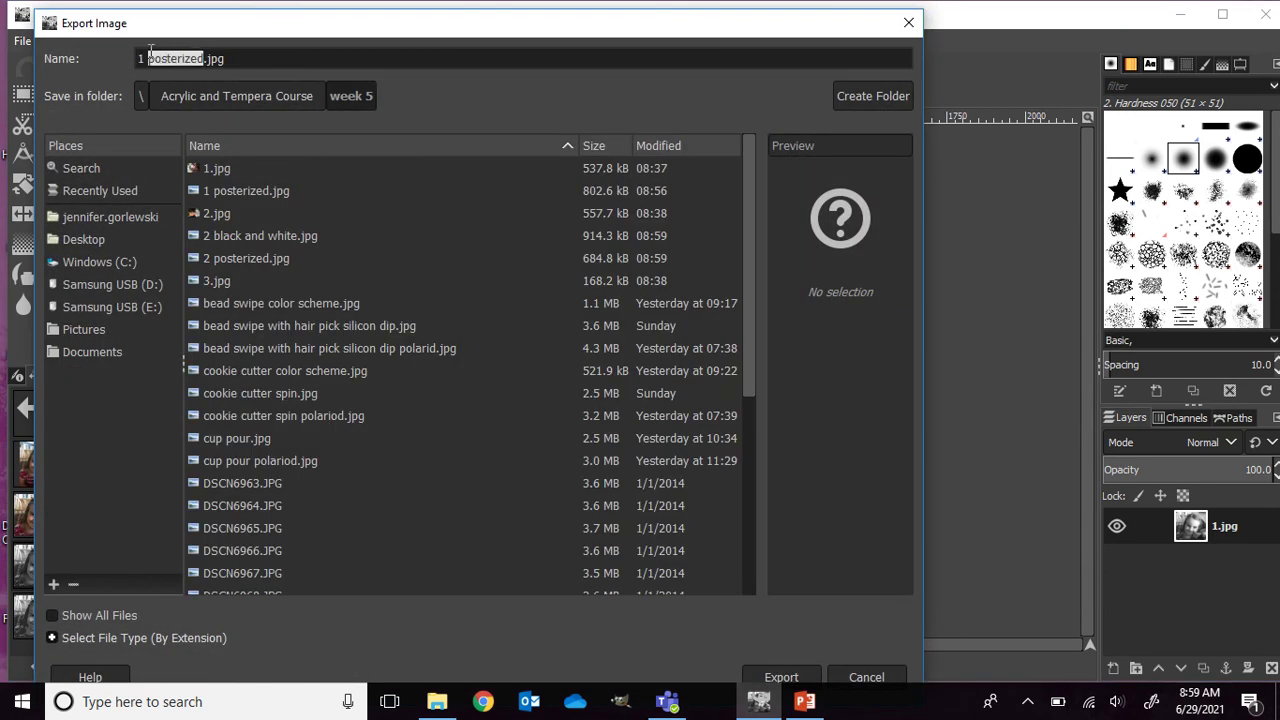
type("black and white")
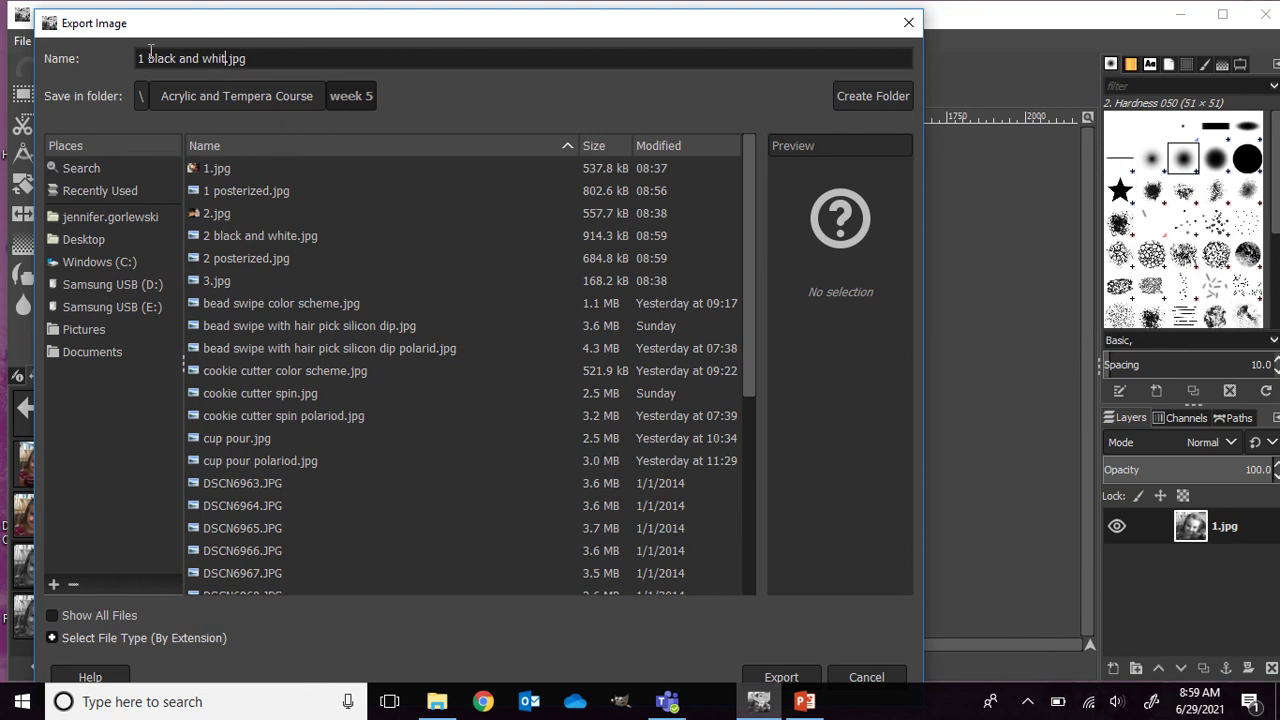
left_click(780, 671)
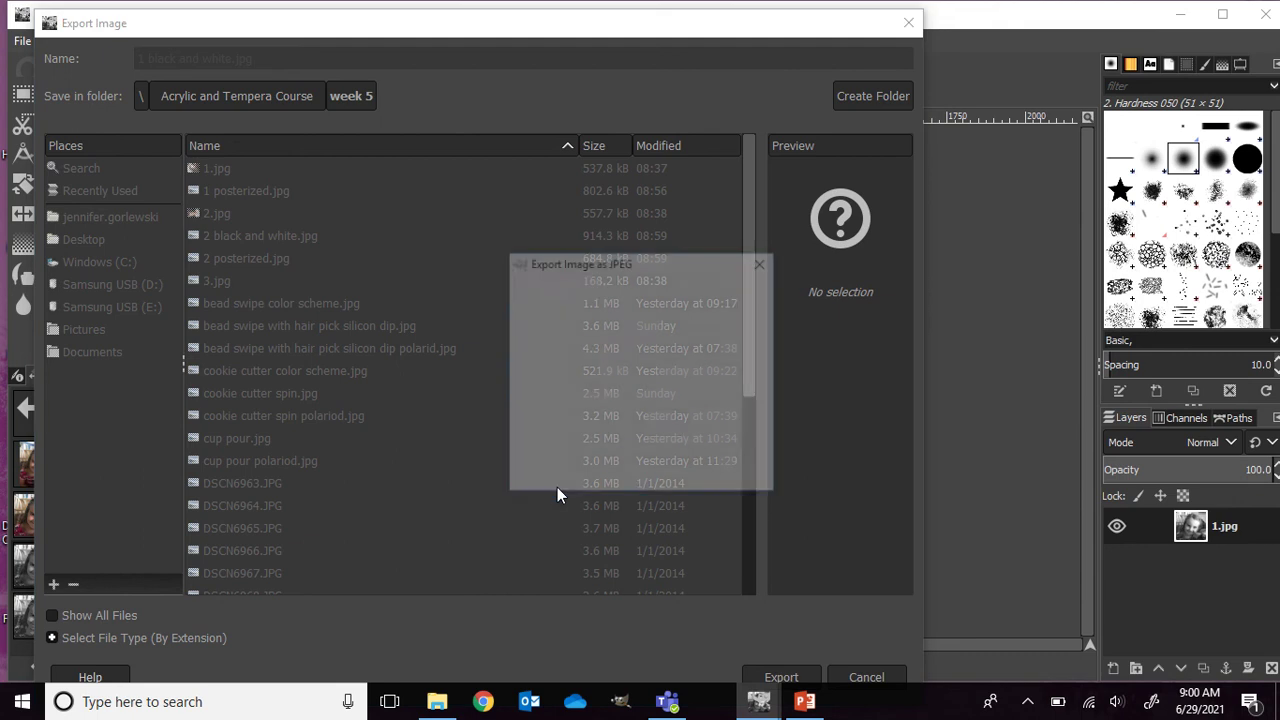
left_click(641, 472)
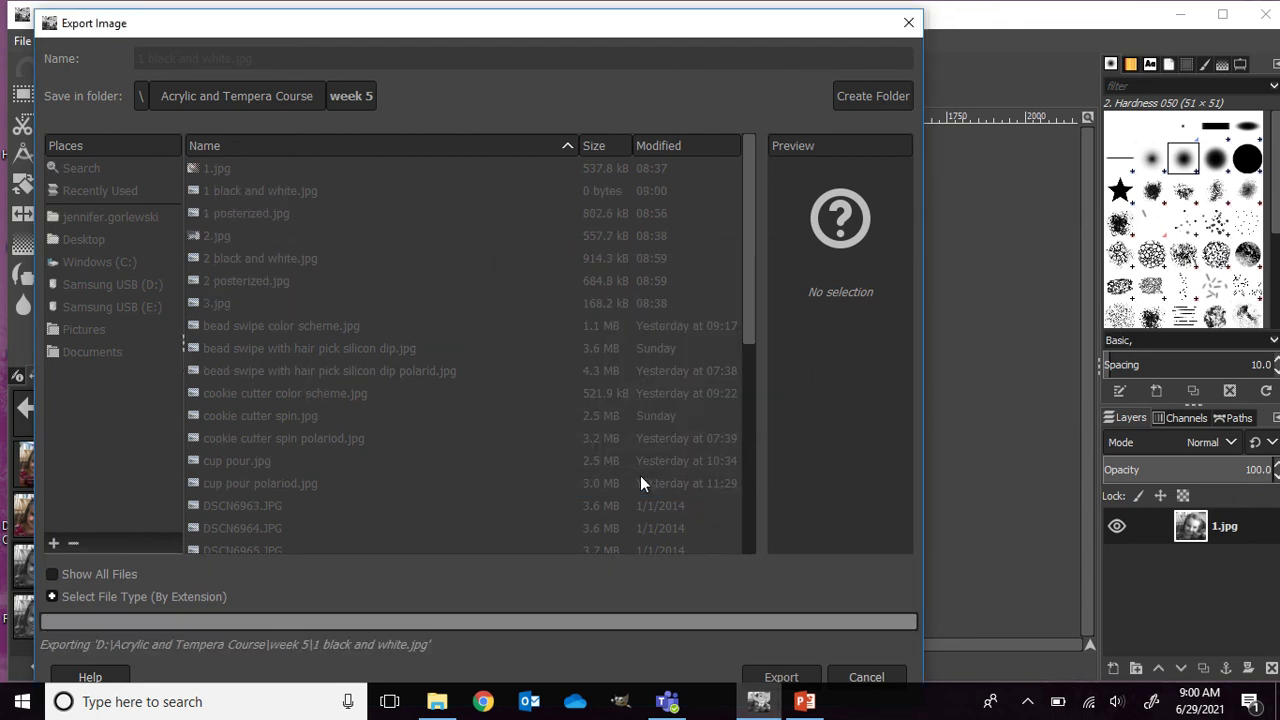